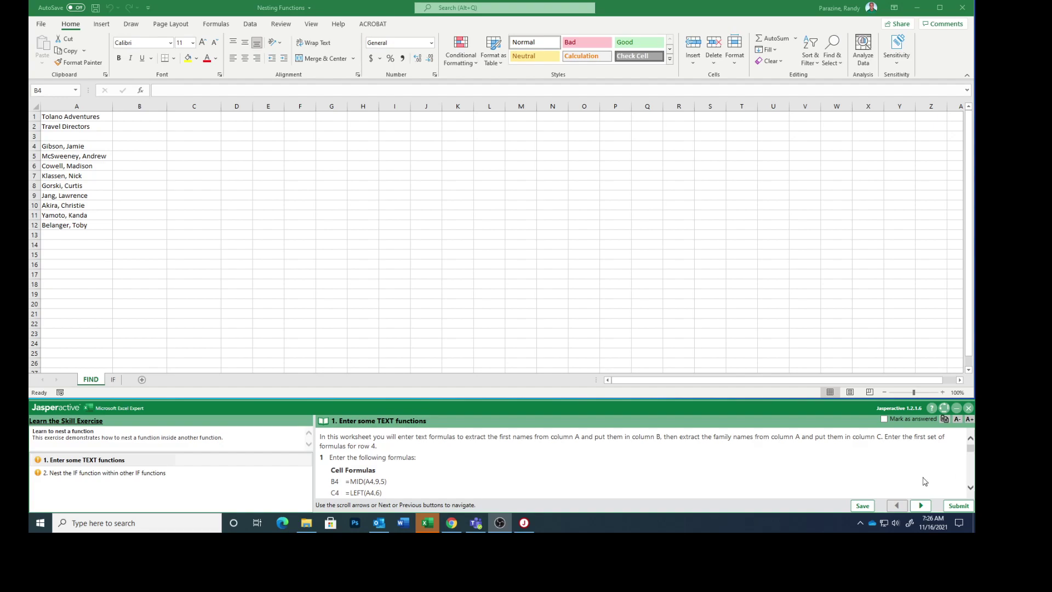
# - Enter =MID(A4,9,5) in B4 to extract the first name
pyautogui.scroll(-1, 464, 482)
pyautogui.scroll(-1, 461, 482)
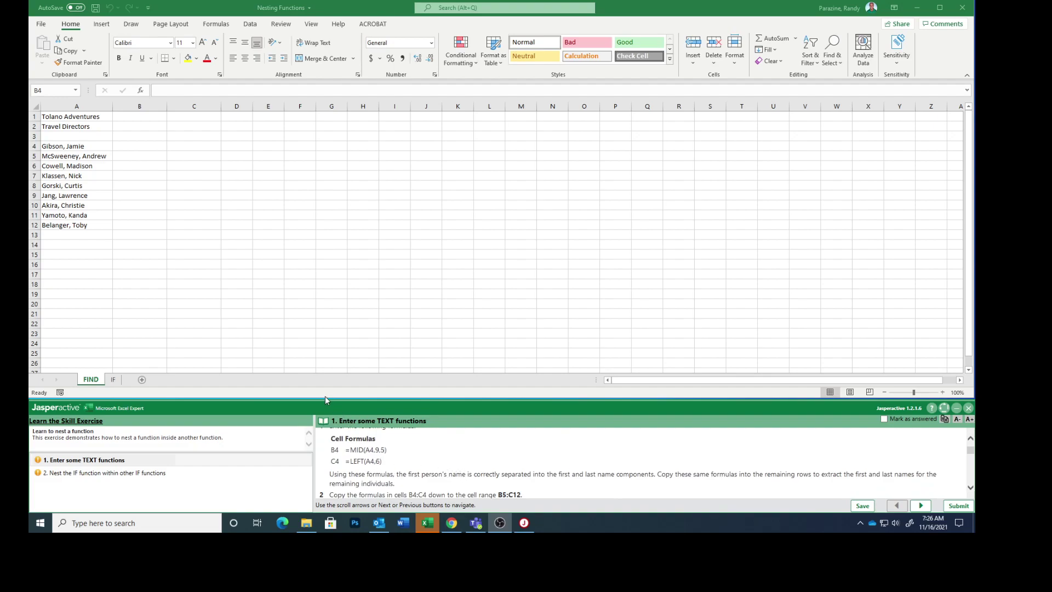
pyautogui.click(130, 145)
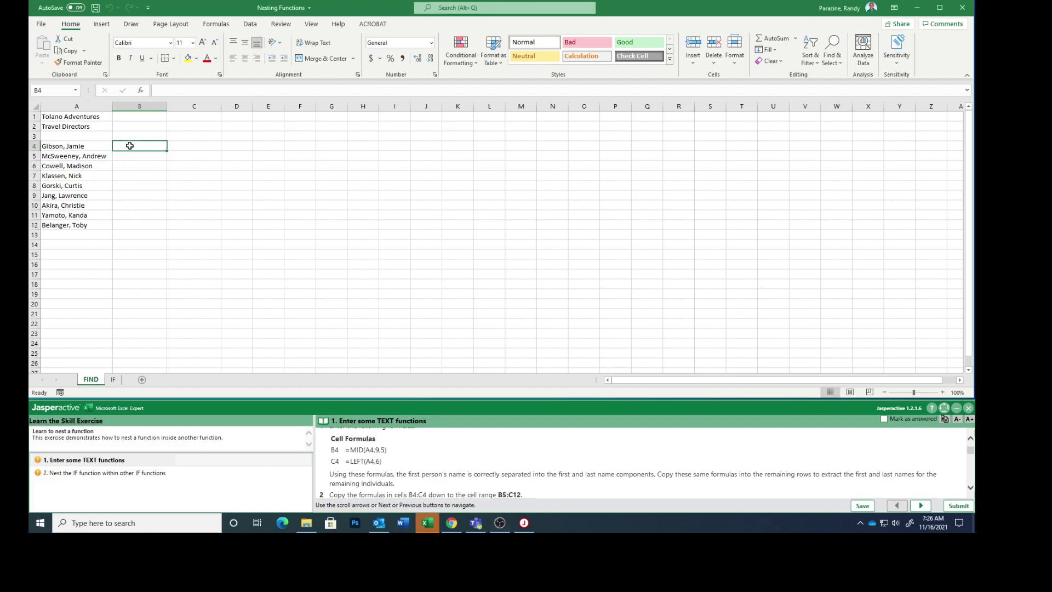
pyautogui.write('=m')
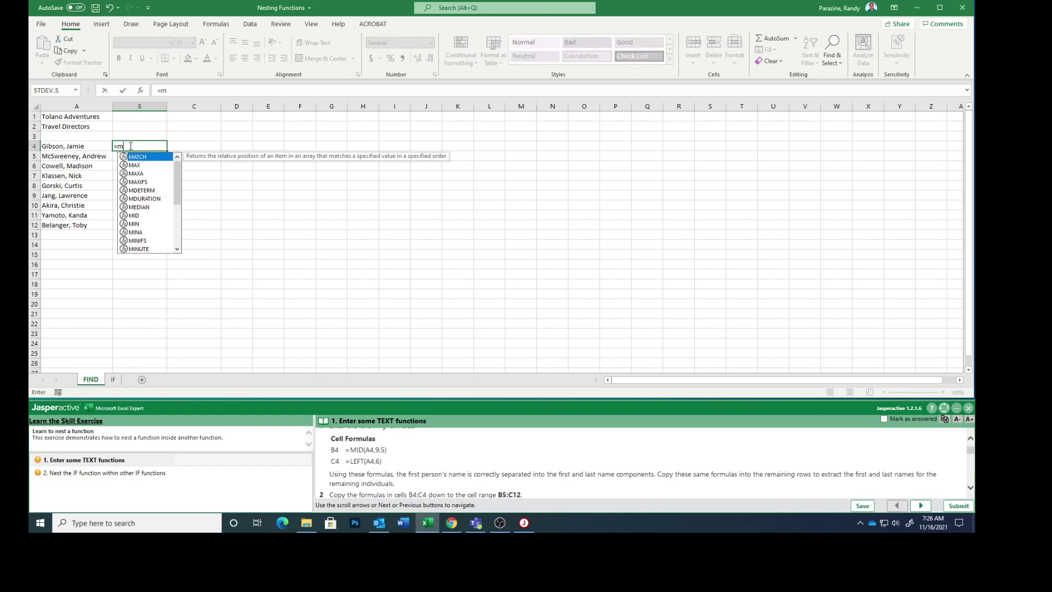
pyautogui.write('id(')
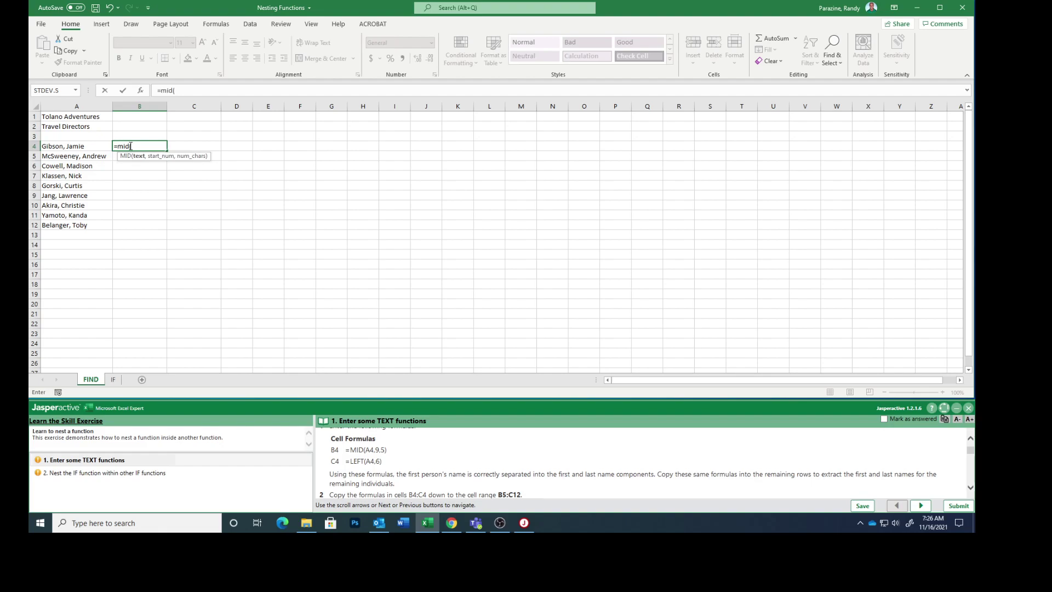
pyautogui.write('a4')
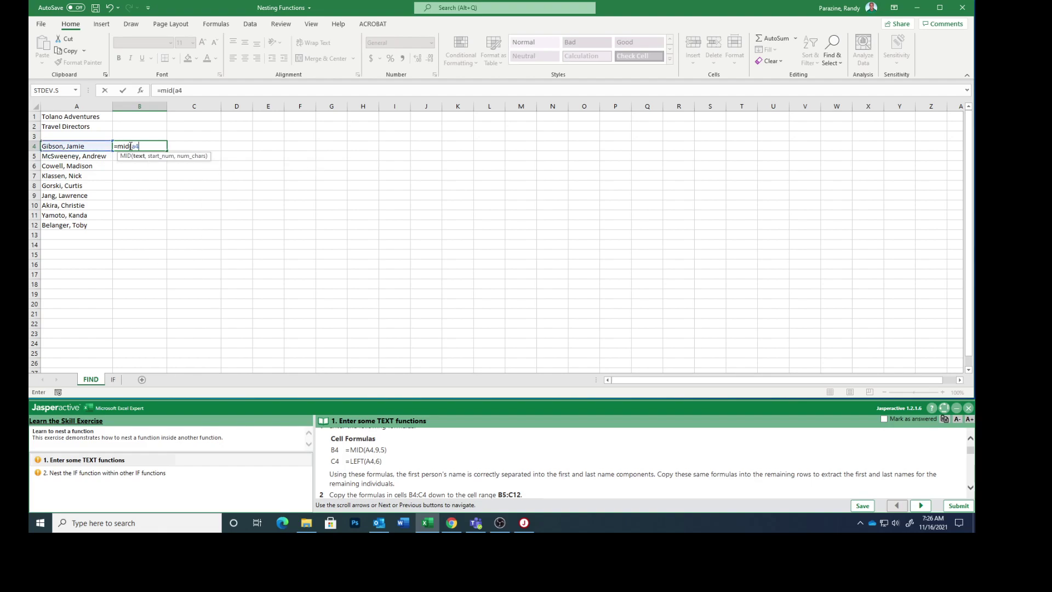
pyautogui.write(',9,5)')
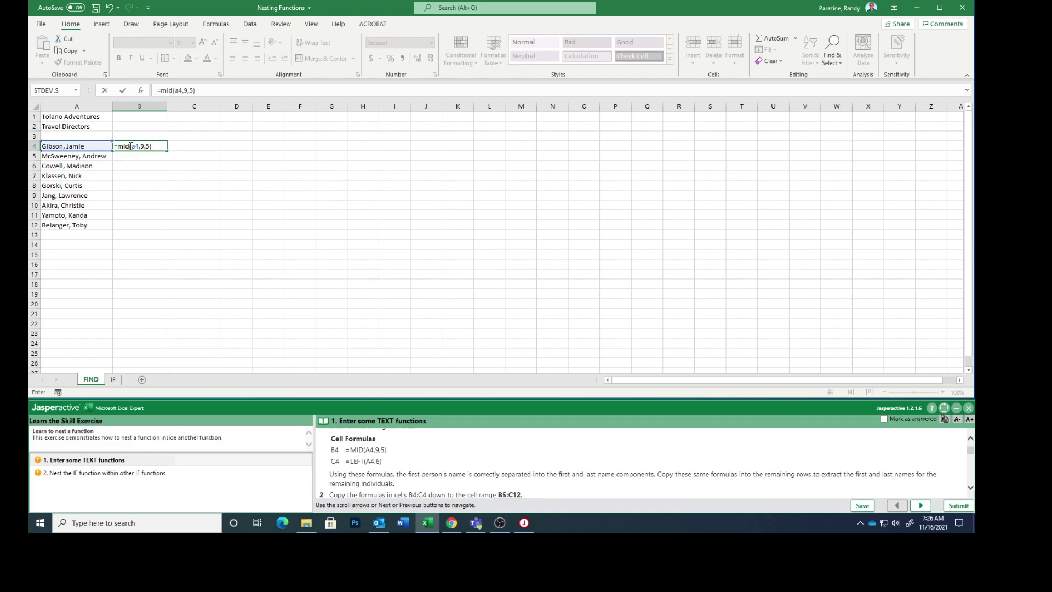
pyautogui.press('Return')
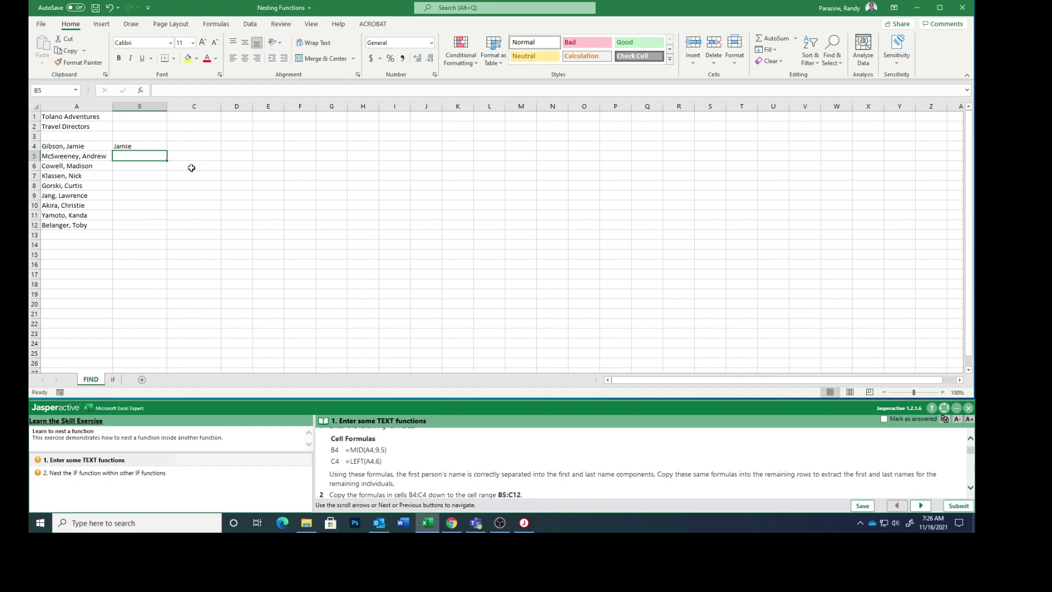
# - Enter =LEFT(A4,6) in C4 for the family name, then check both formulas
pyautogui.click(186, 147)
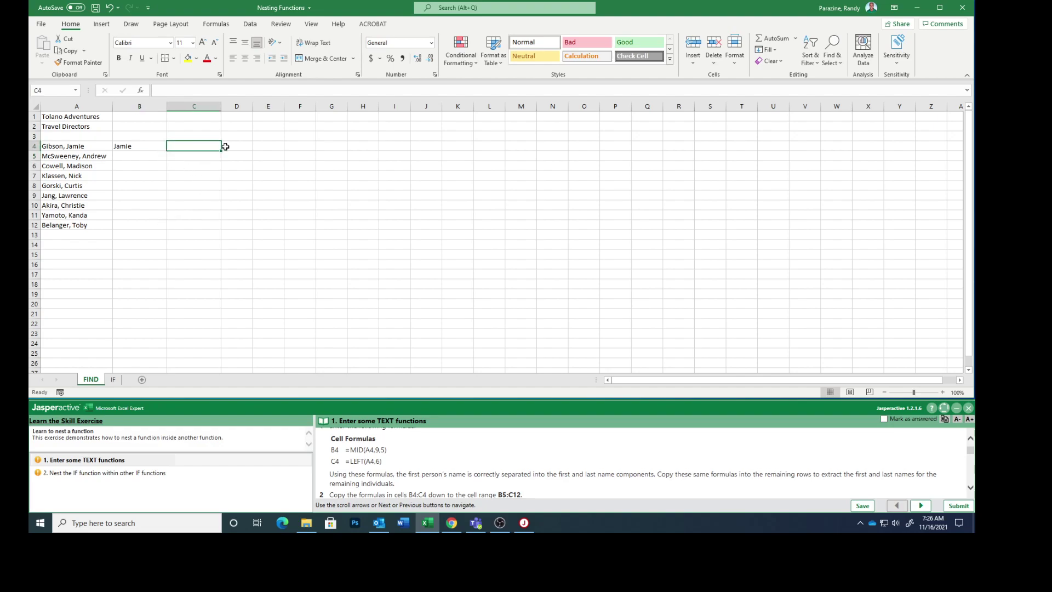
pyautogui.write('=left(a4')
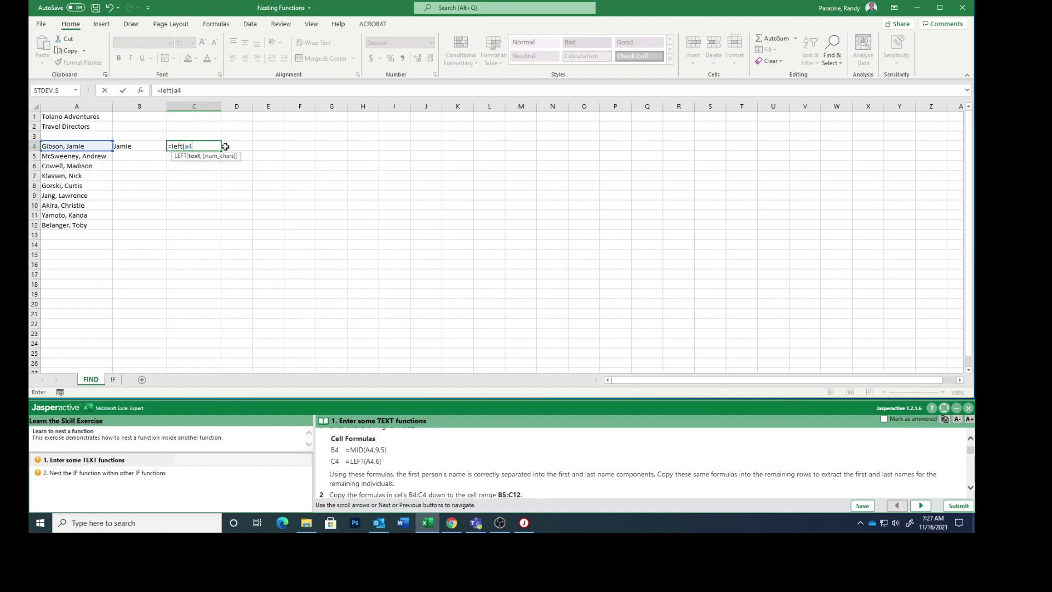
pyautogui.write(',6)')
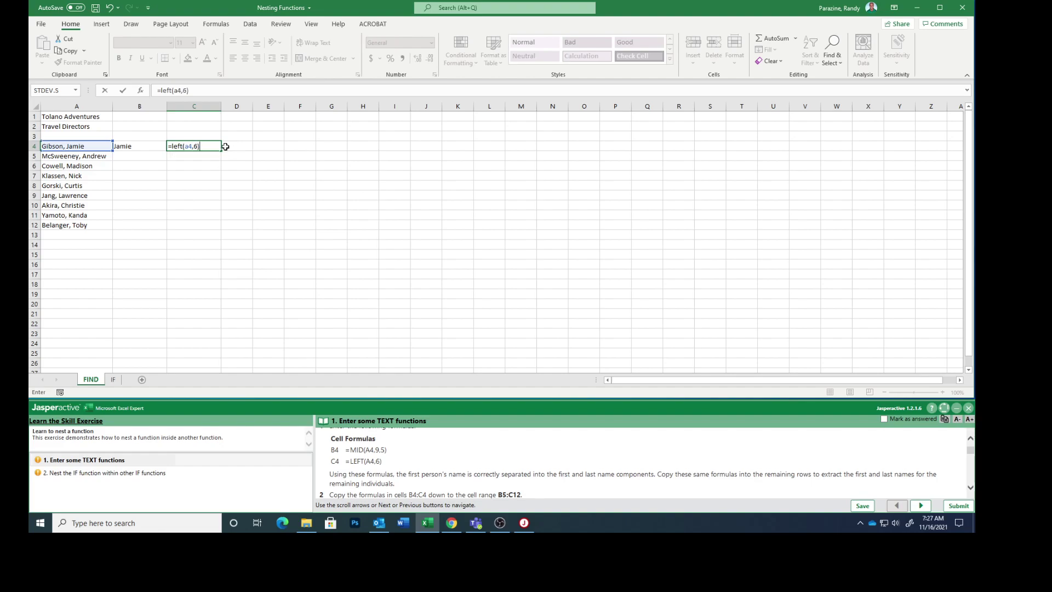
pyautogui.press('Return')
pyautogui.click(200, 146)
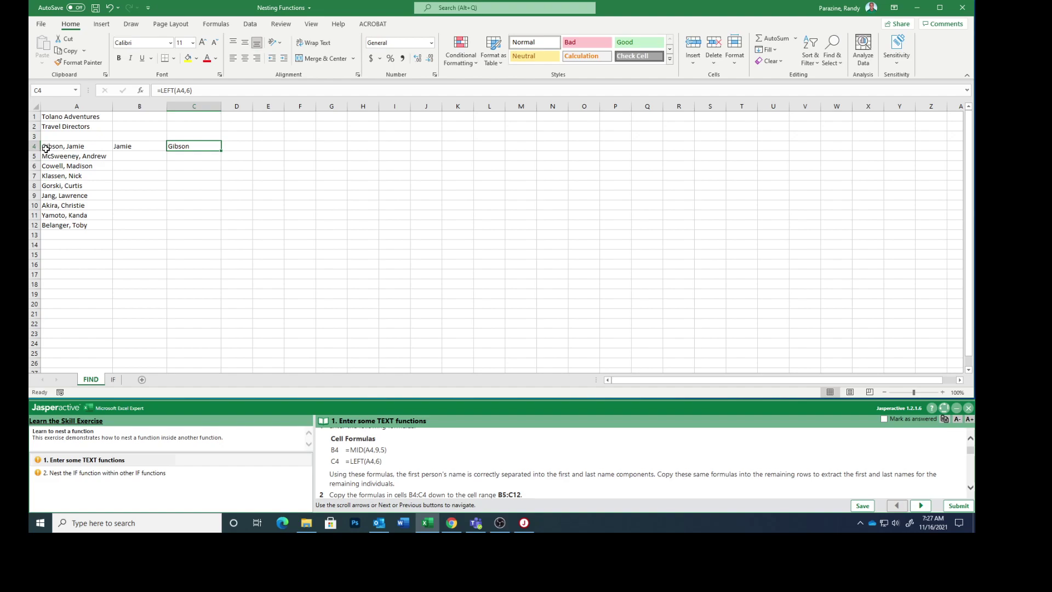
pyautogui.click(145, 156)
pyautogui.click(139, 144)
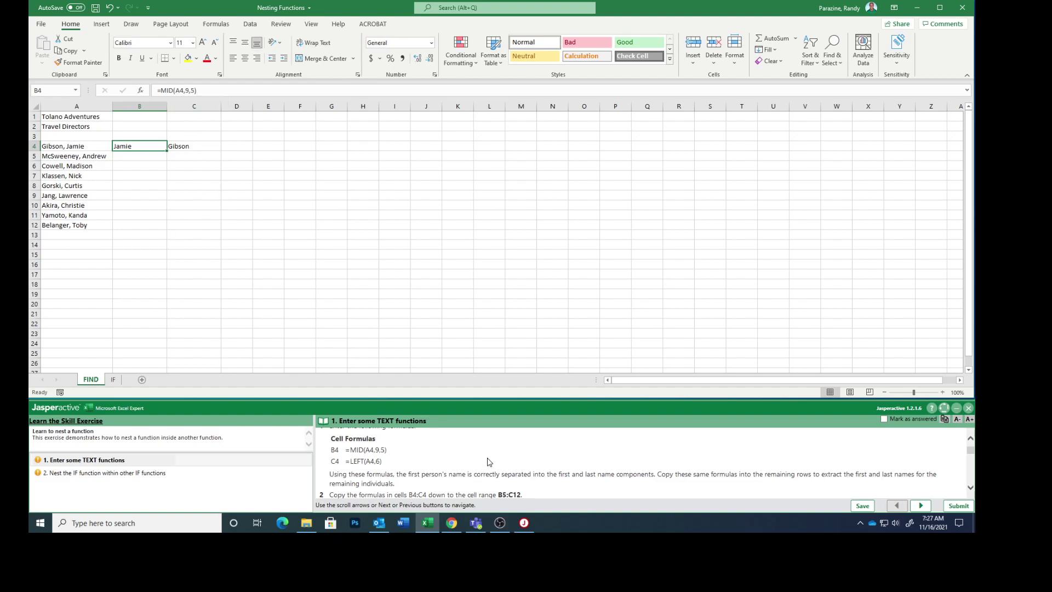
pyautogui.scroll(-2, 488, 462)
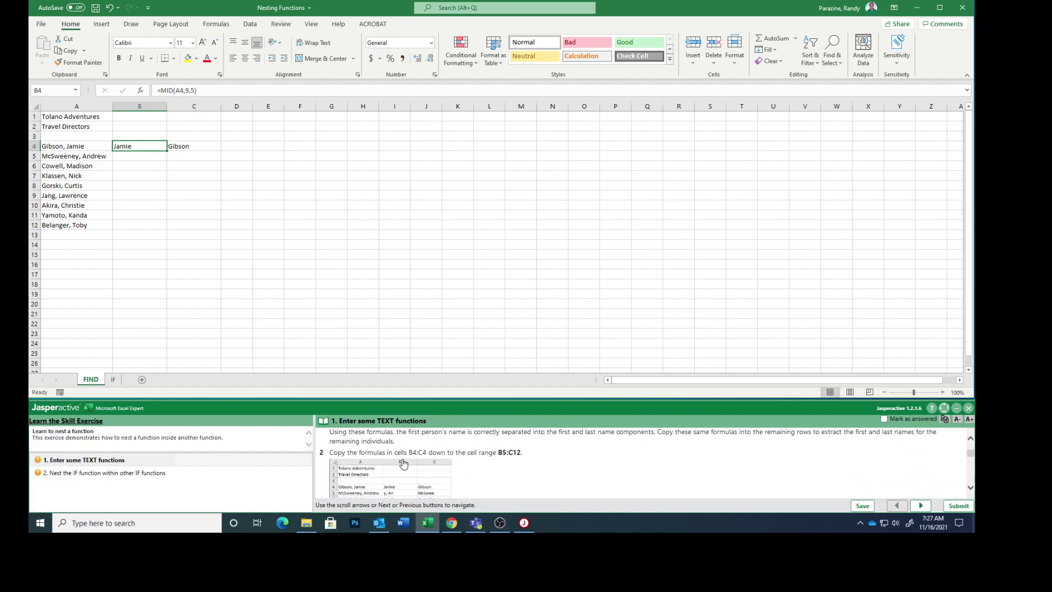
pyautogui.scroll(-1, 481, 467)
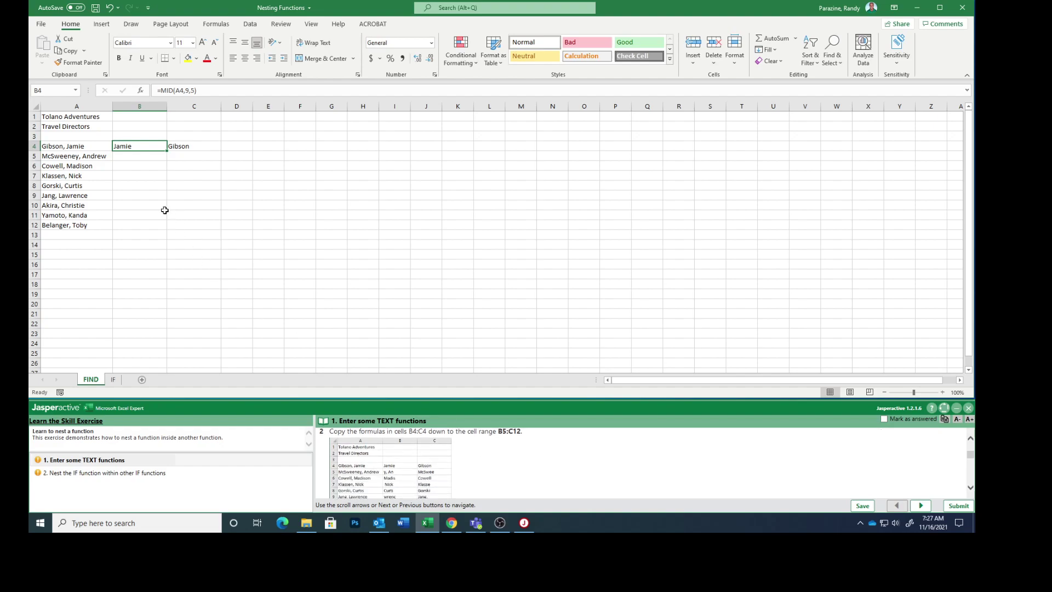
# - Fill the B4:C4 name formulas down to row 12 and view the enlarged example image
pyautogui.moveTo(143, 148); pyautogui.dragTo(221, 228)
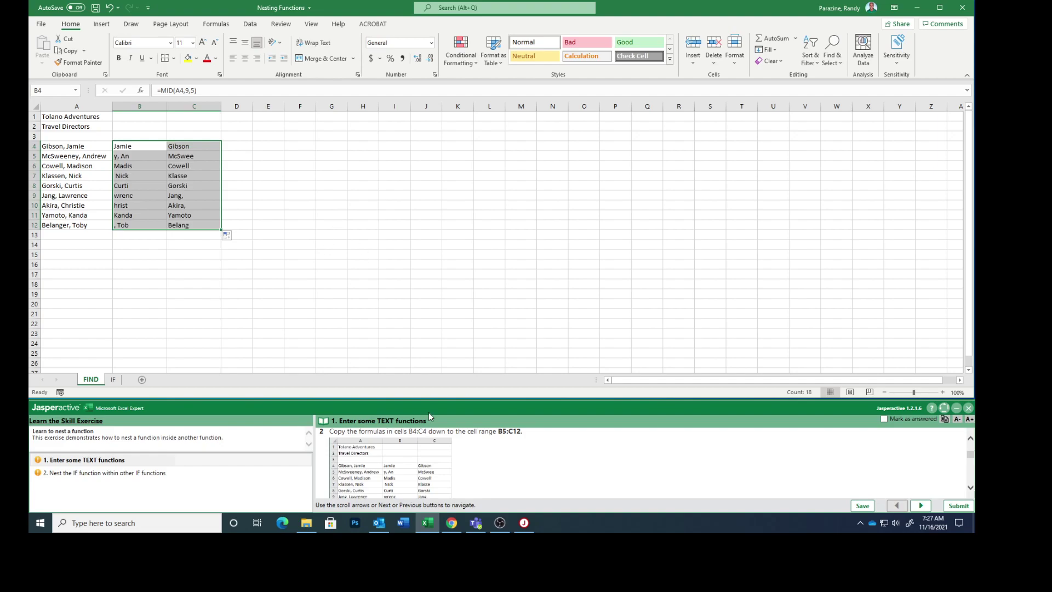
pyautogui.click(368, 481)
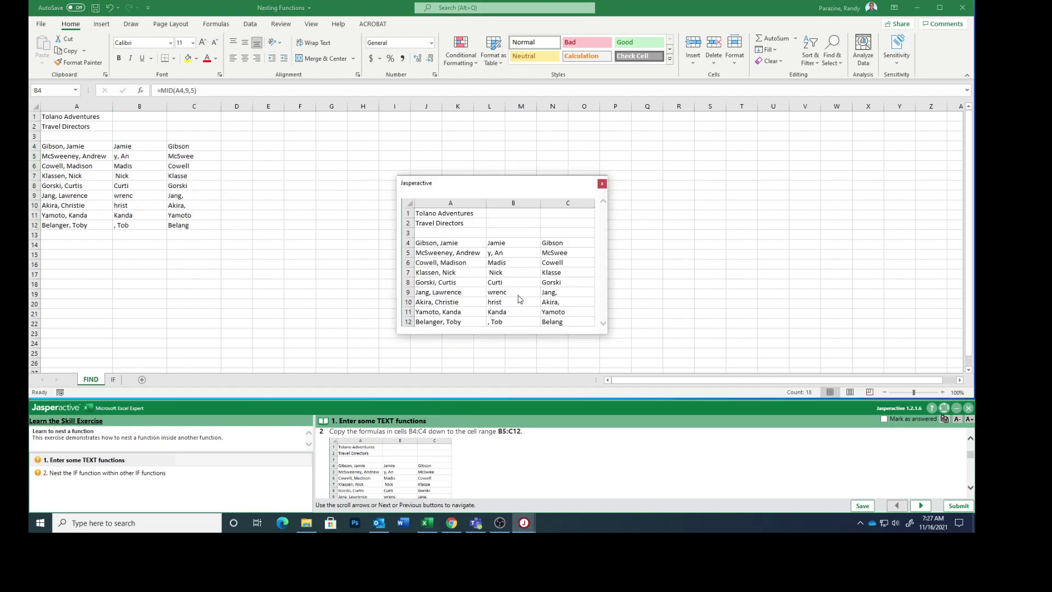
pyautogui.click(602, 184)
pyautogui.scroll(-5, 518, 469)
pyautogui.scroll(-1, 518, 469)
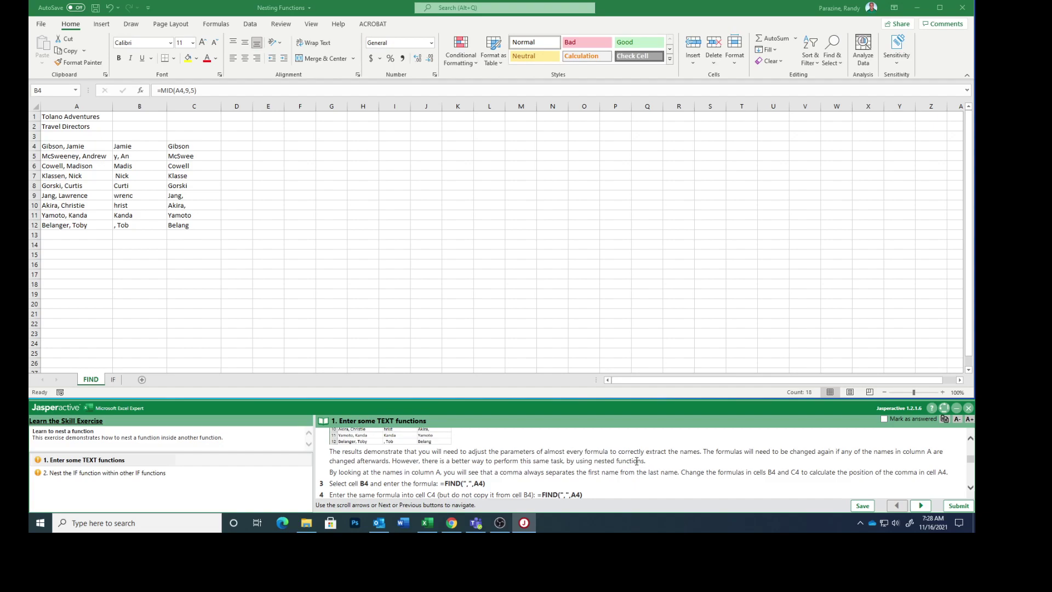
pyautogui.scroll(-2, 636, 461)
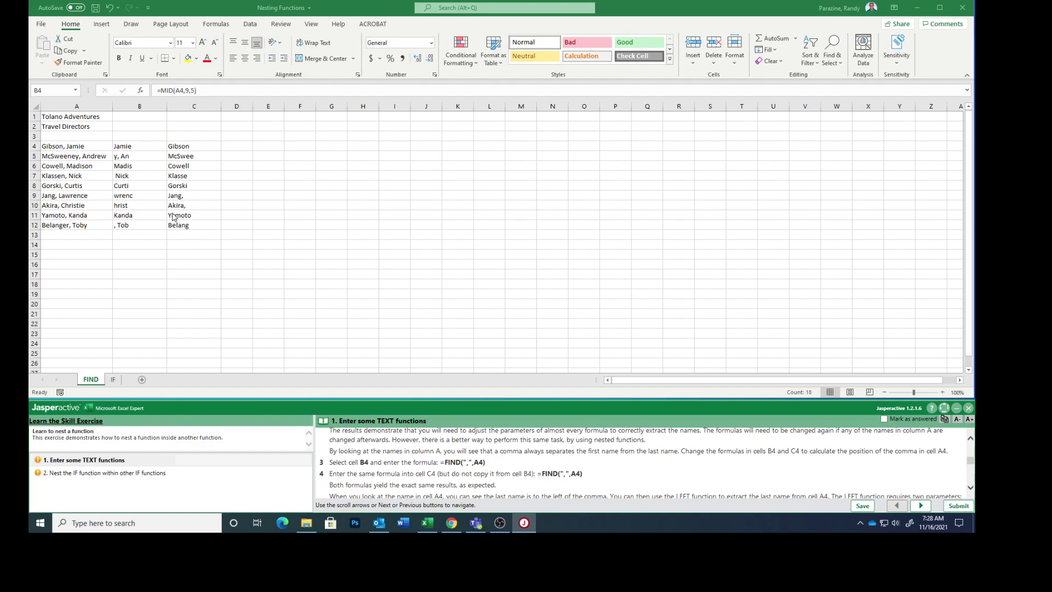
# - Replace B4's formula with =FIND(",",A4), returning the comma position 7
pyautogui.click(134, 148)
pyautogui.click(133, 147)
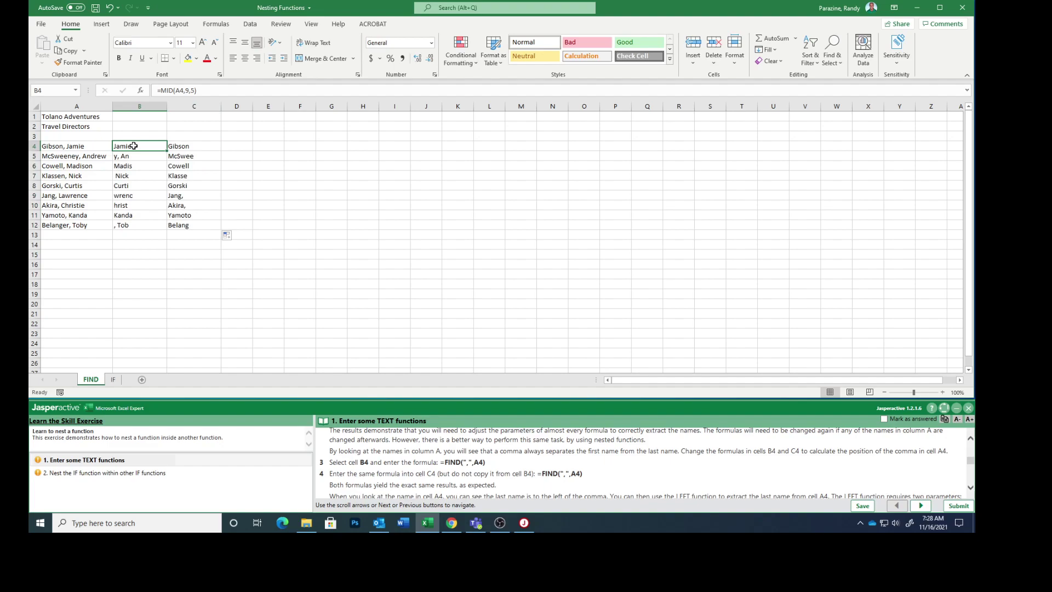
pyautogui.write('=')
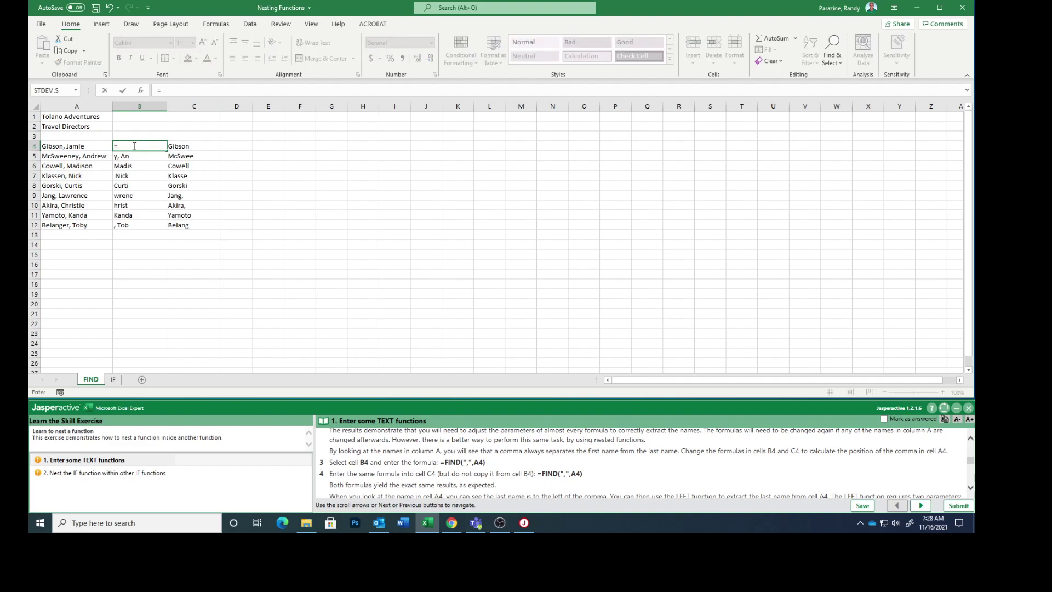
pyautogui.write('find')
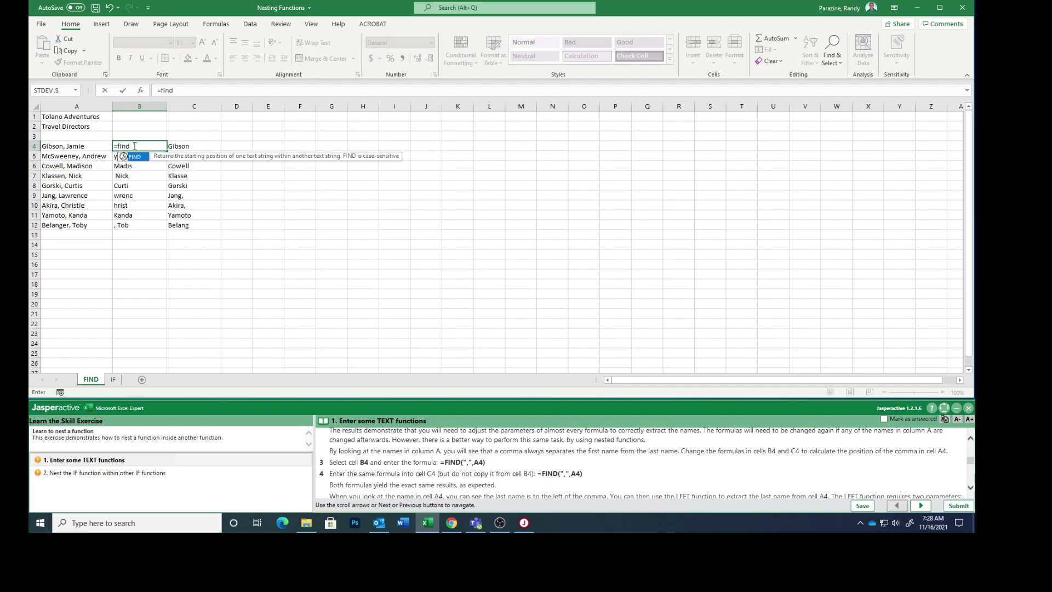
pyautogui.write('(",')
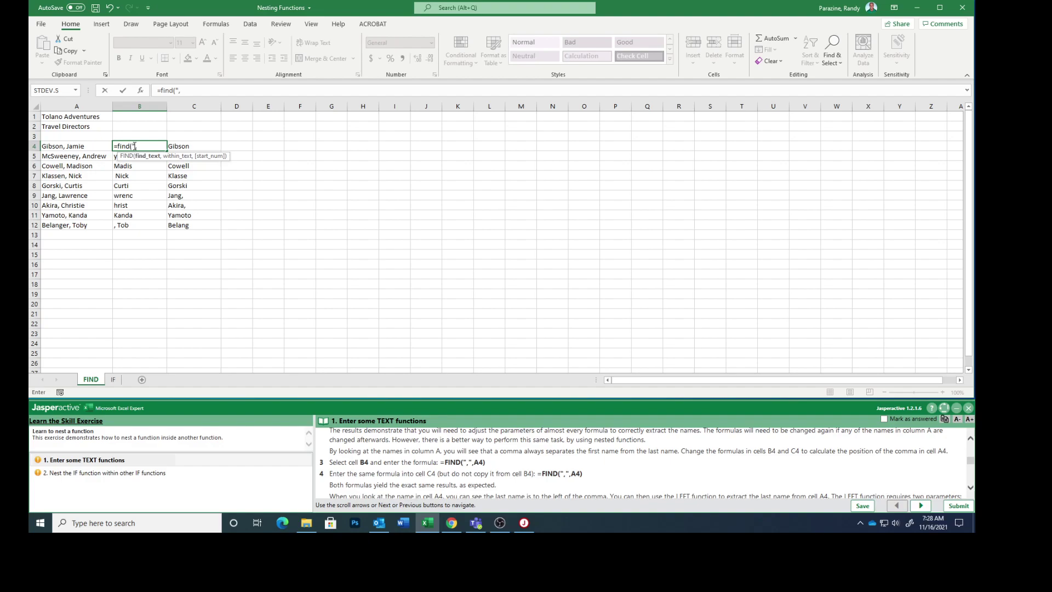
pyautogui.write('",a')
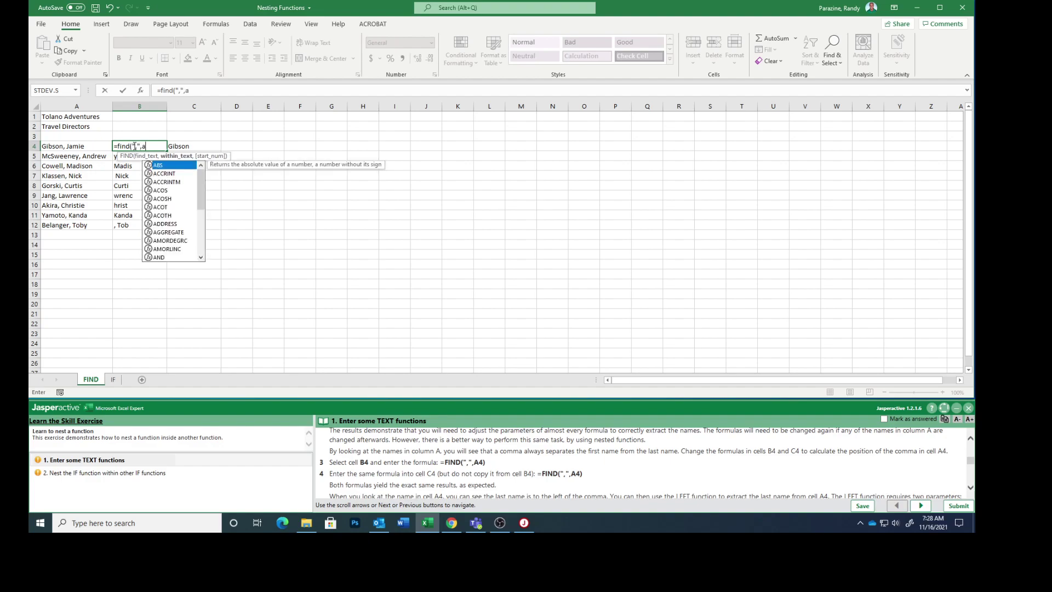
pyautogui.write('4)')
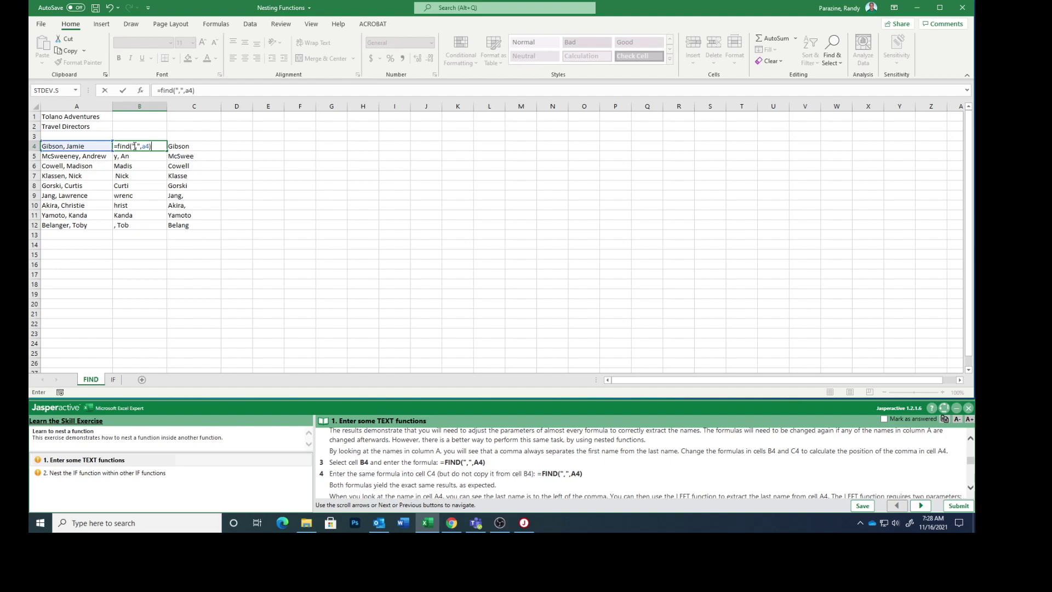
pyautogui.press('Return')
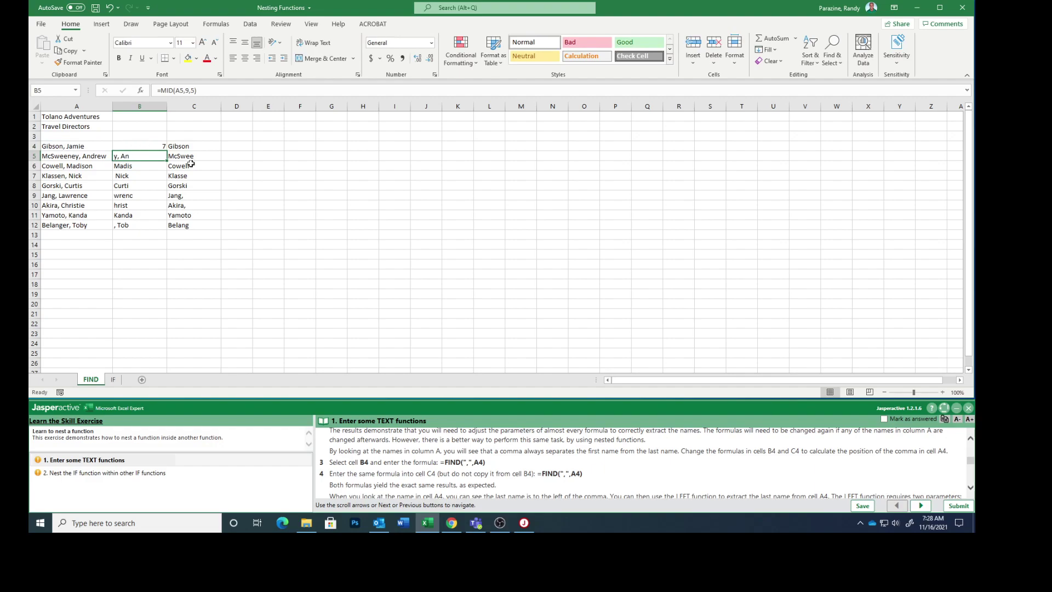
pyautogui.scroll(-2, 443, 460)
pyautogui.scroll(1, 443, 460)
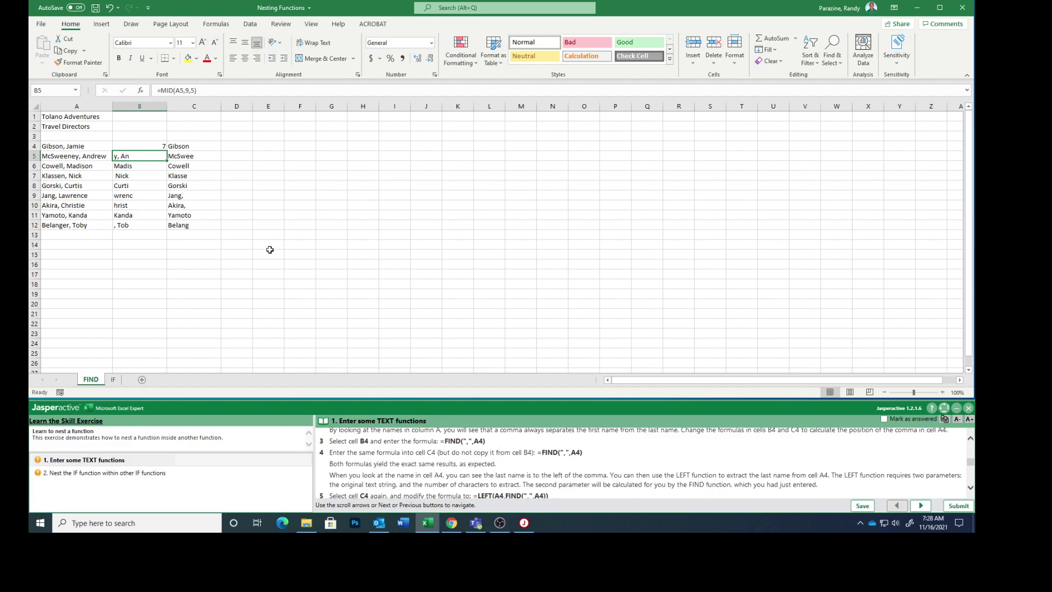
# - Enter =FIND(",",A4) in C4 so it also returns 7
pyautogui.click(185, 144)
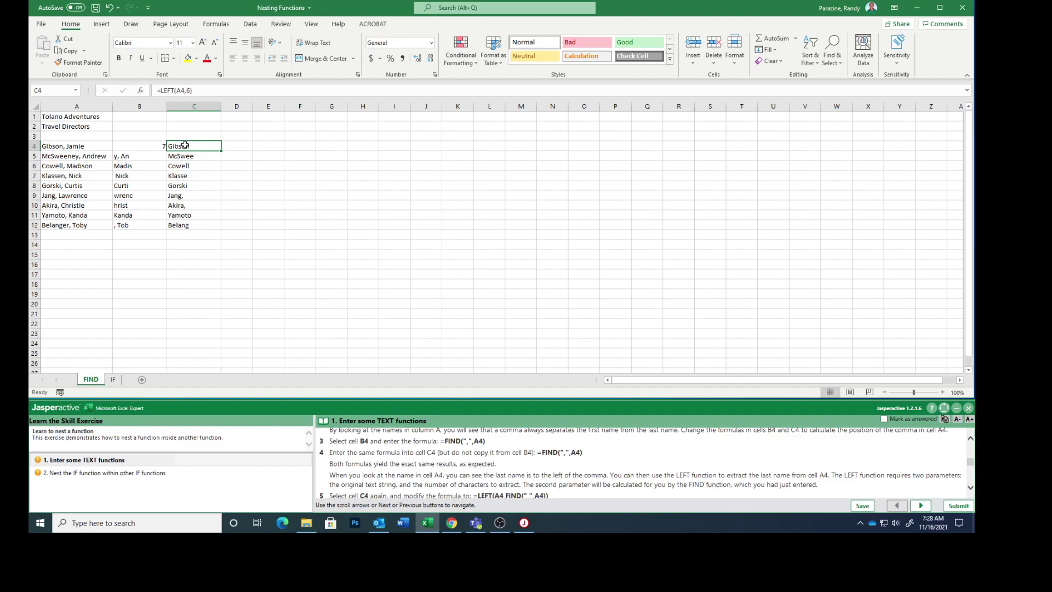
pyautogui.write('=find')
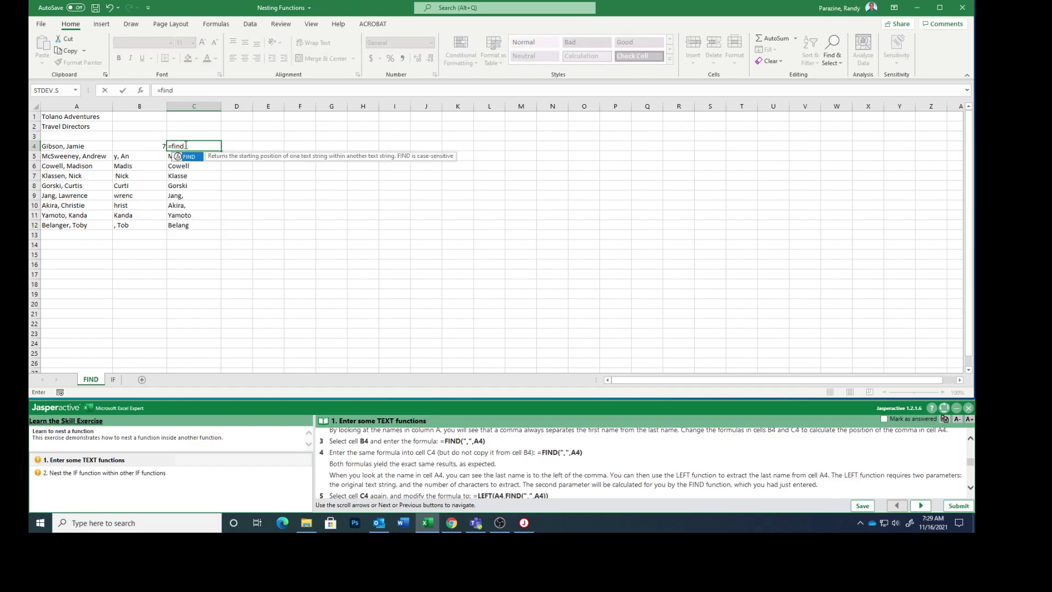
pyautogui.write('(')
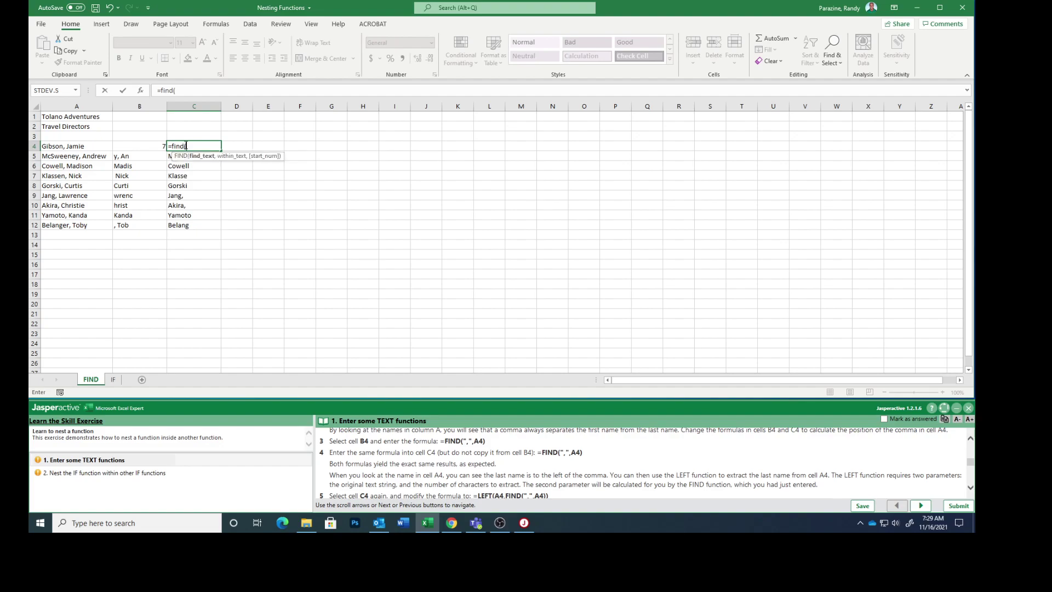
pyautogui.write('",",a')
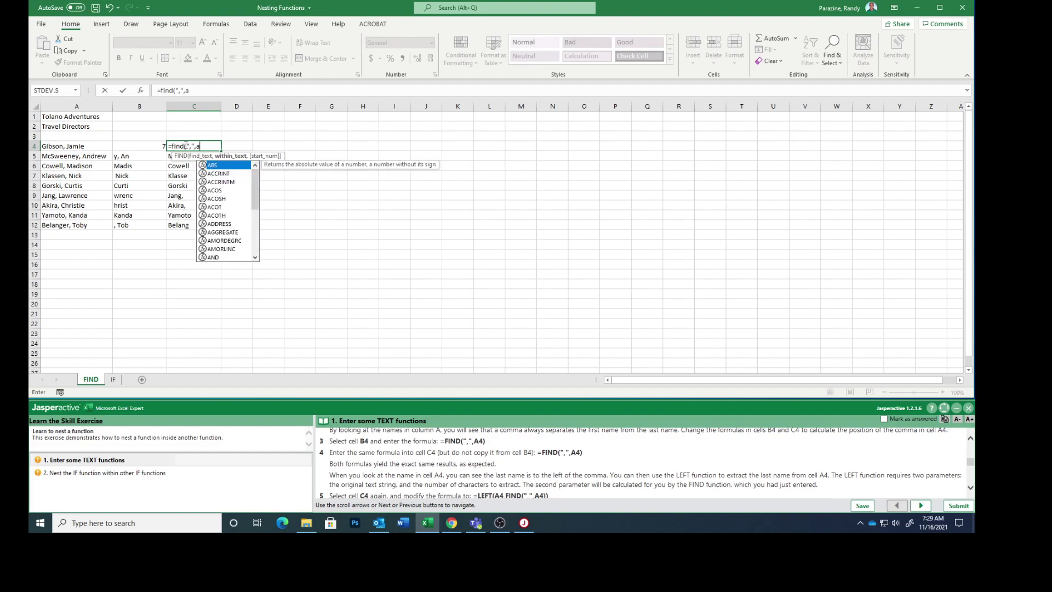
pyautogui.write('4)')
pyautogui.press('Return')
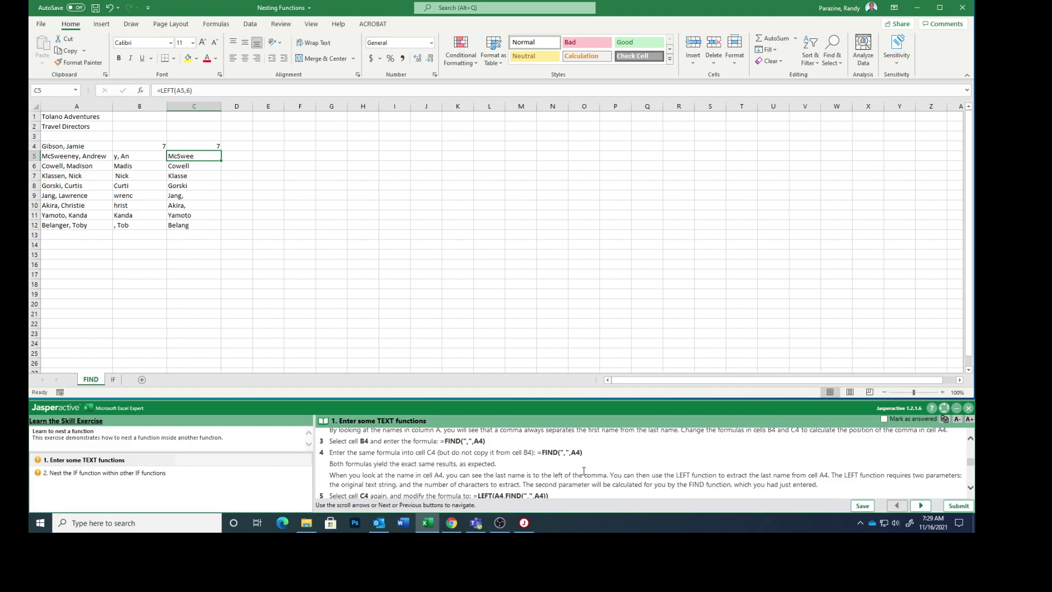
pyautogui.scroll(-1, 584, 470)
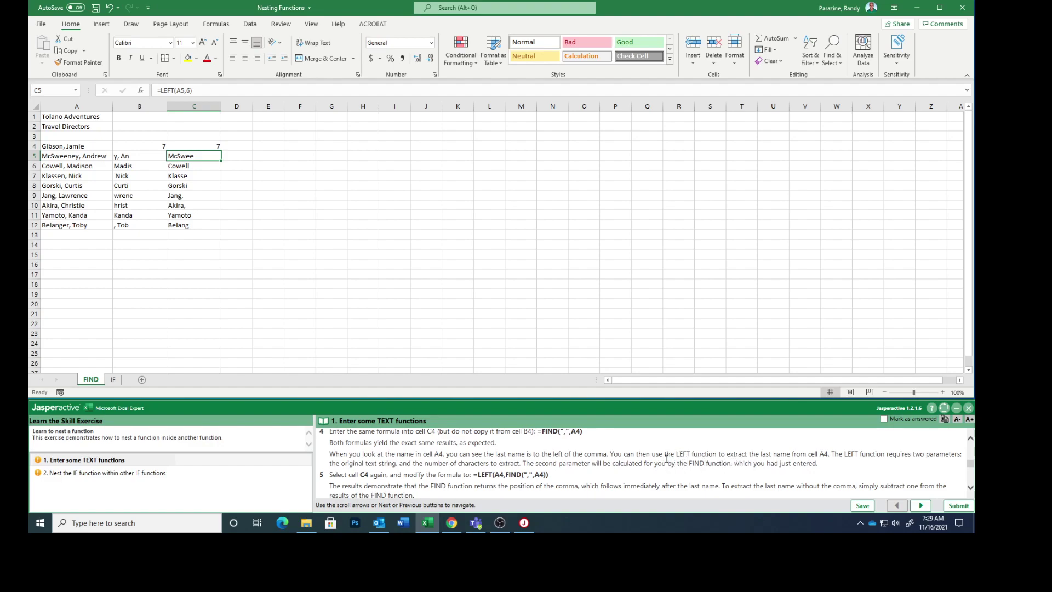
pyautogui.scroll(-1, 666, 458)
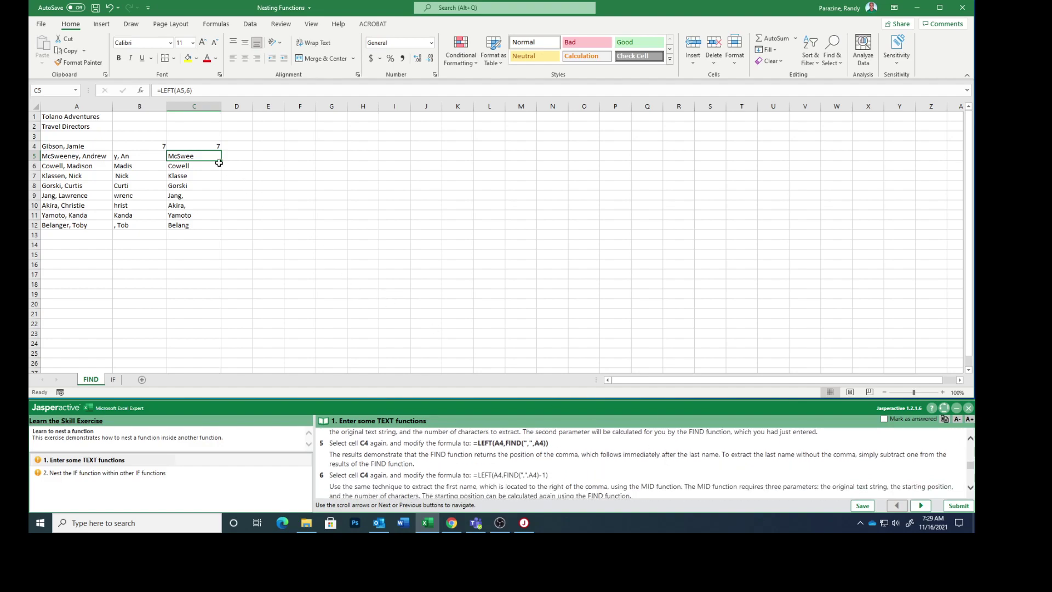
# - Change C4's formula to =LEFT(A4,FIND(",",A4)), giving the last name with its comma
pyautogui.click(195, 147)
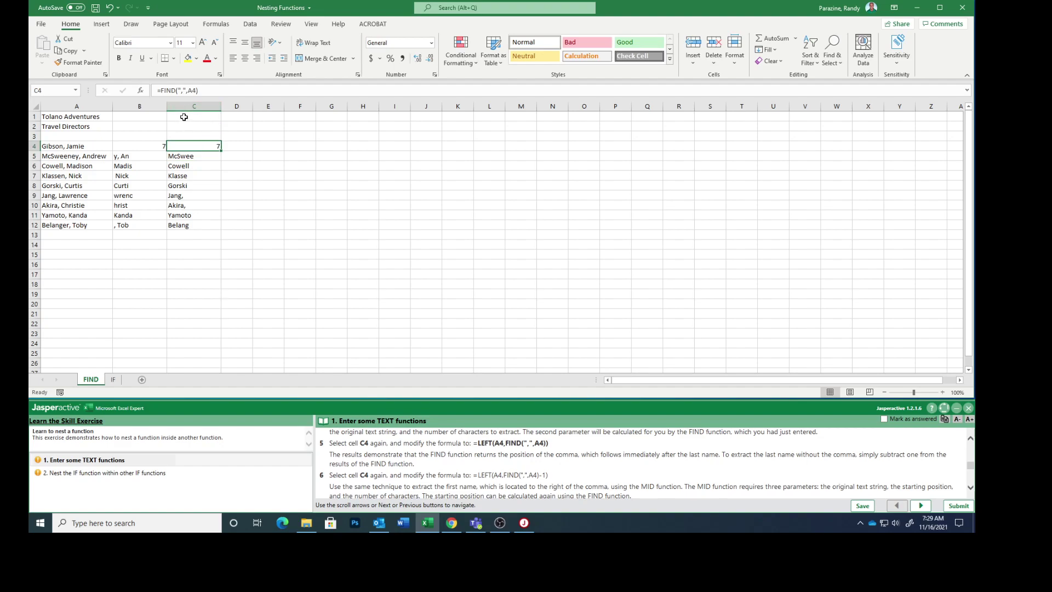
pyautogui.click(161, 90)
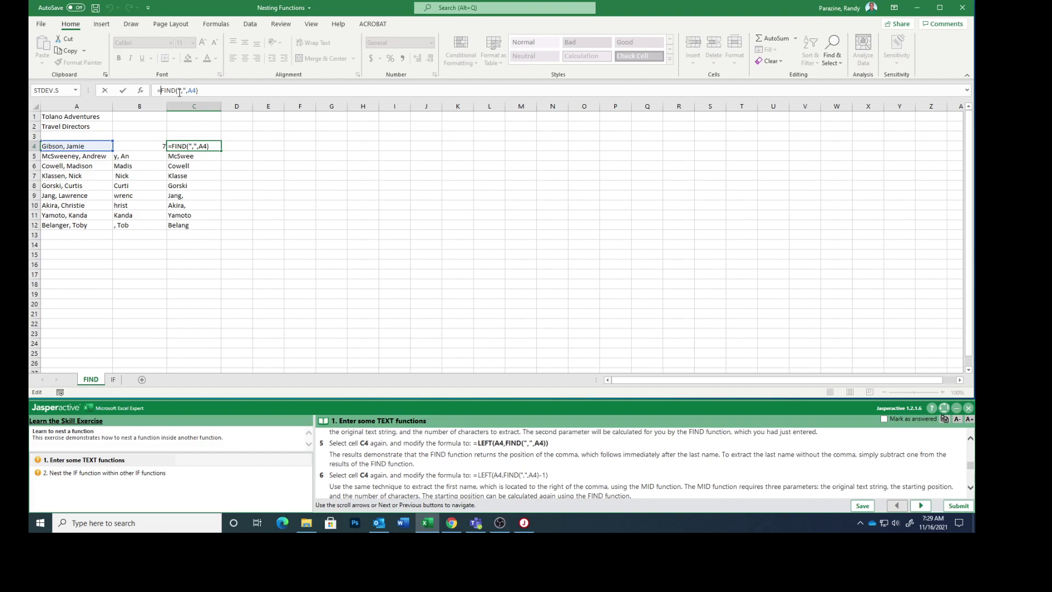
pyautogui.write('left')
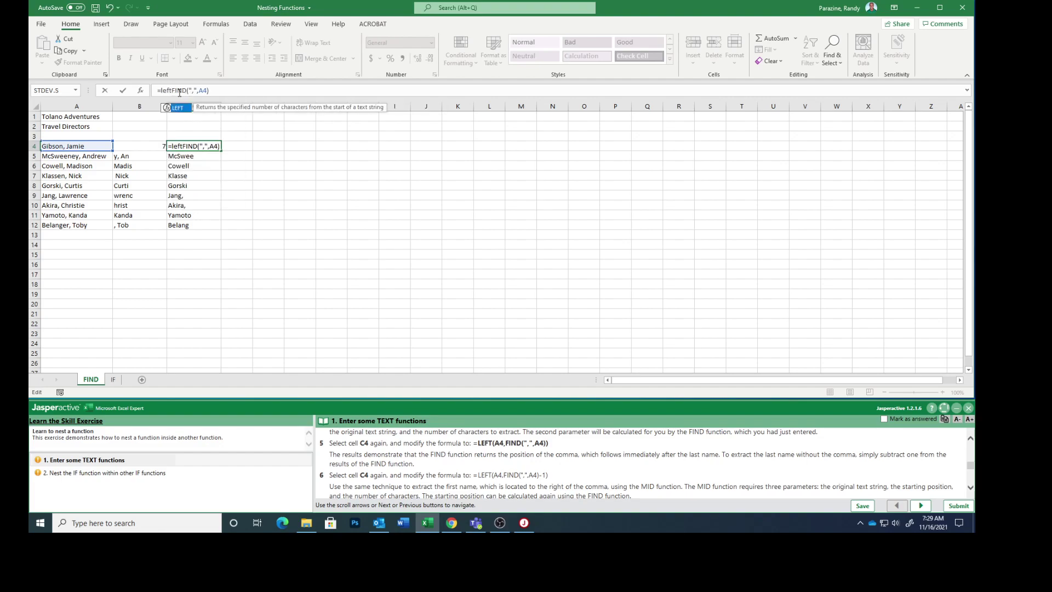
pyautogui.write('(')
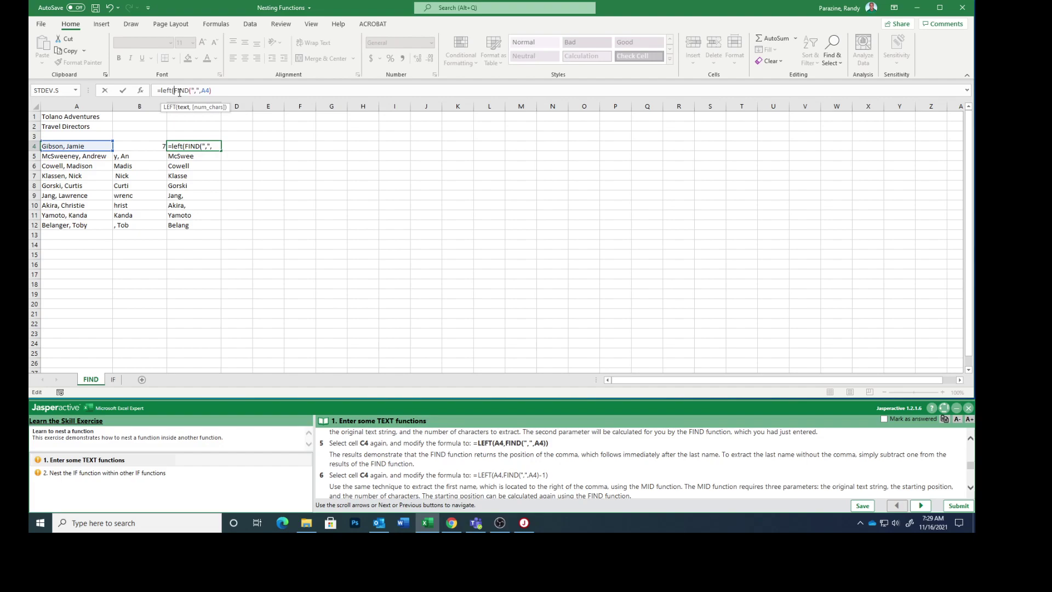
pyautogui.write('a4,')
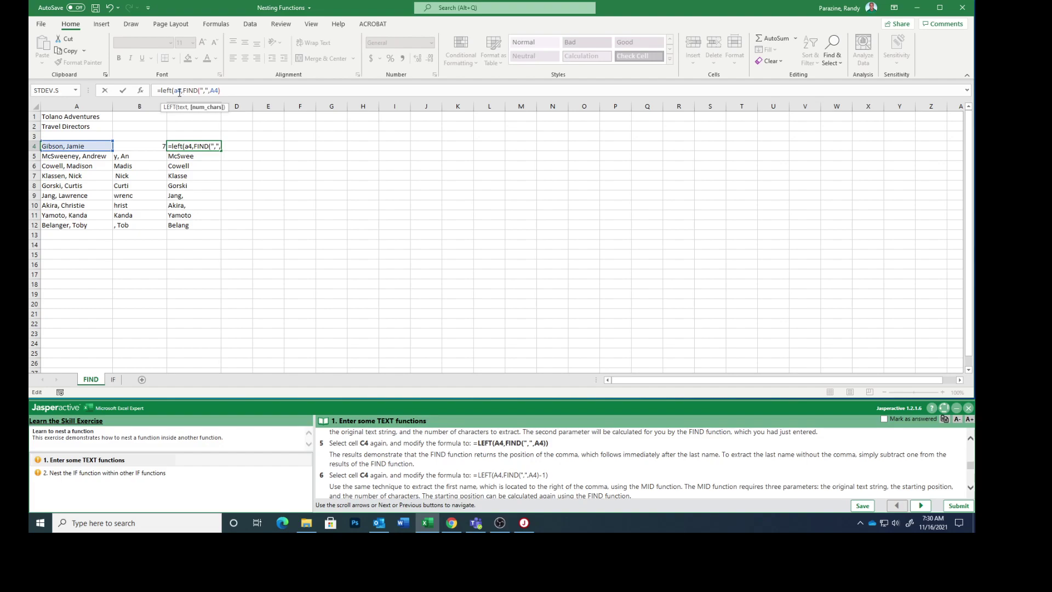
pyautogui.click(226, 89)
pyautogui.write(')')
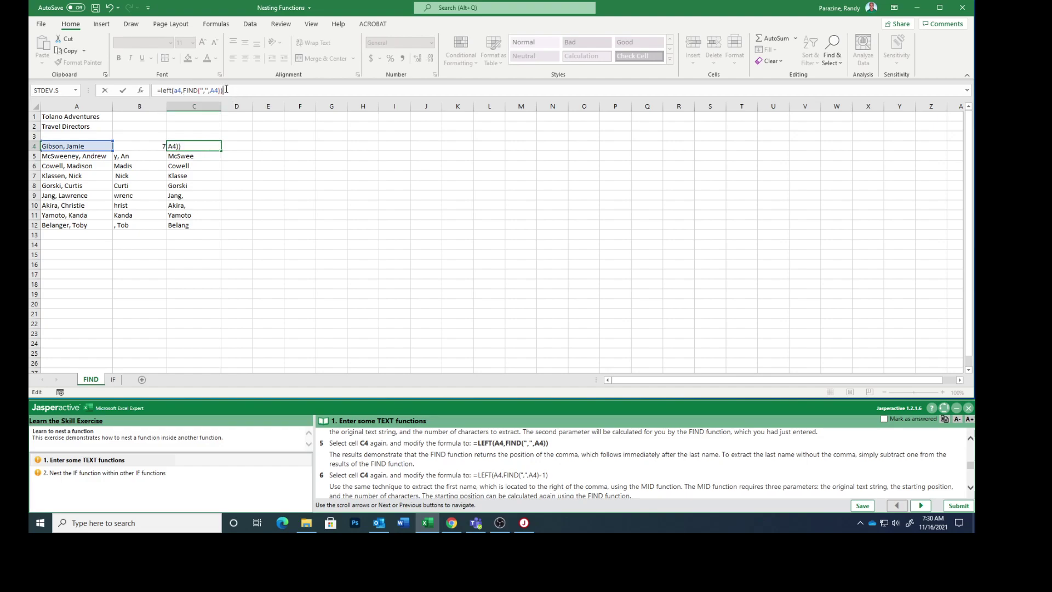
pyautogui.press('Return')
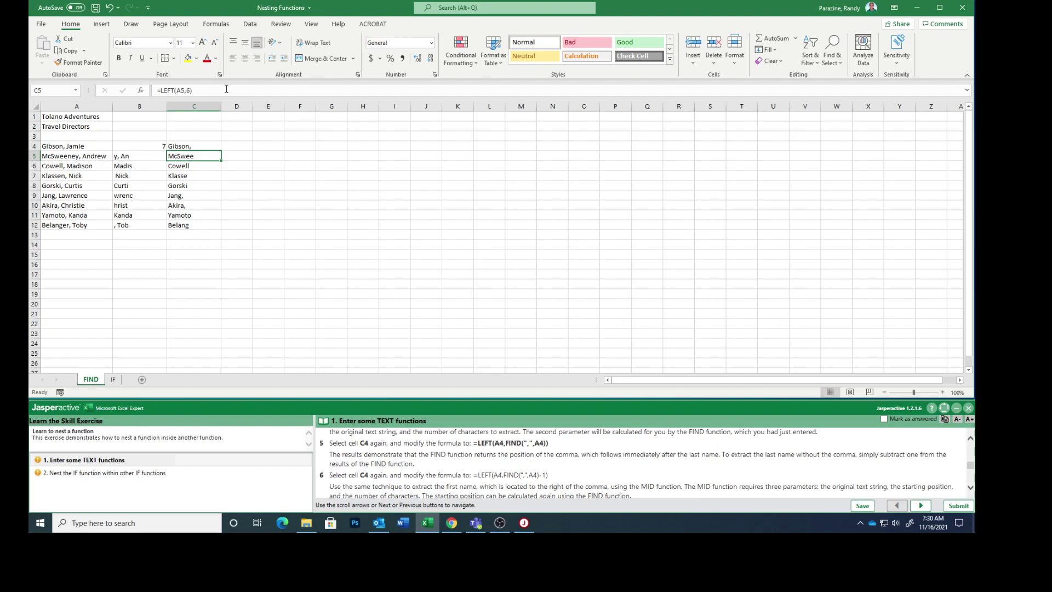
pyautogui.scroll(-2, 428, 464)
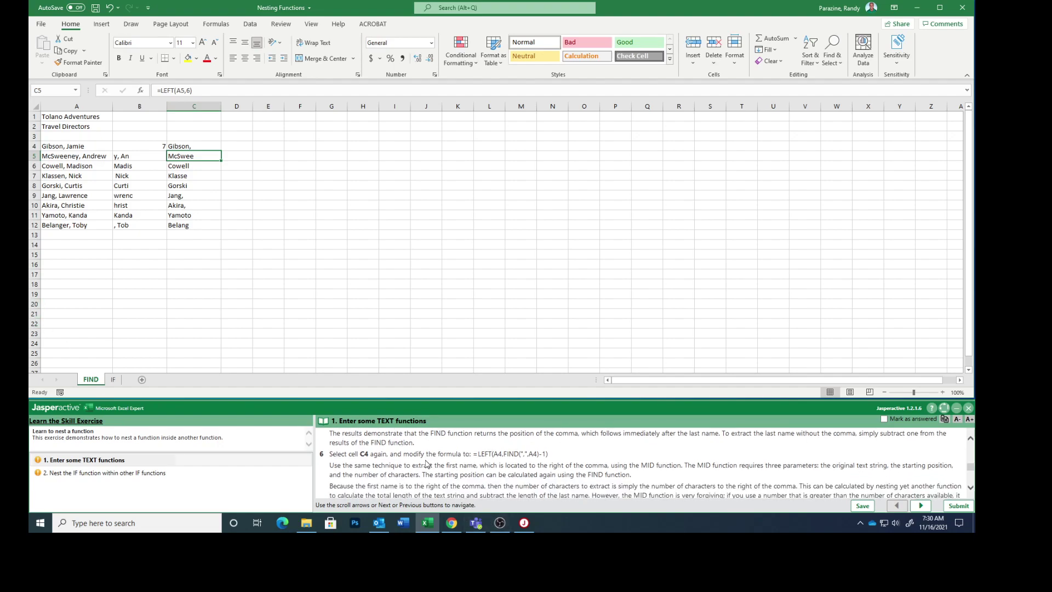
pyautogui.click(192, 145)
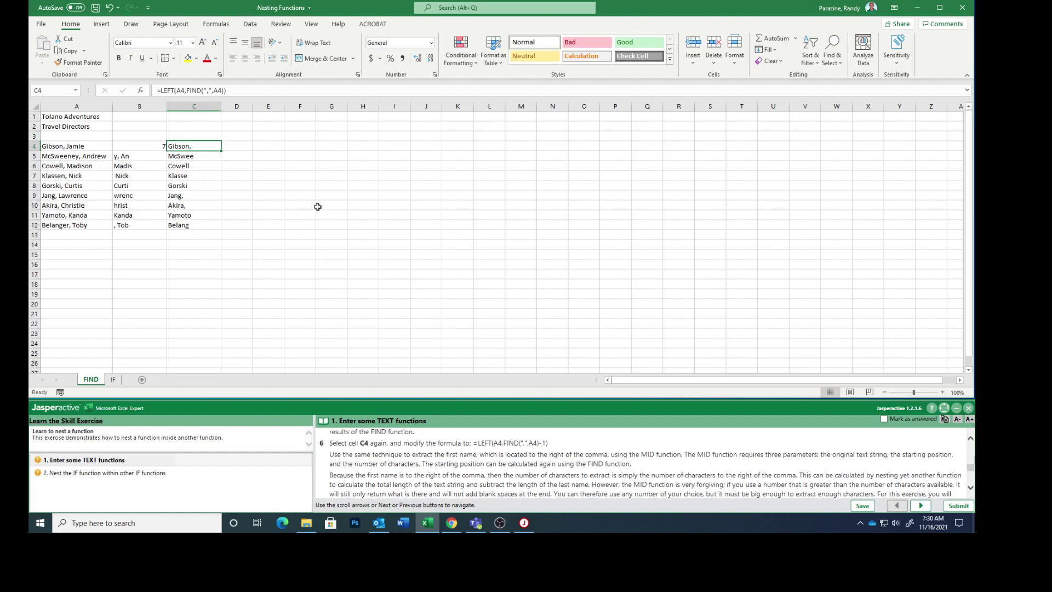
# - Edit C4 to =LEFT(A4,FIND(",",A4)-1) so the last name drops the trailing comma
pyautogui.click(234, 92)
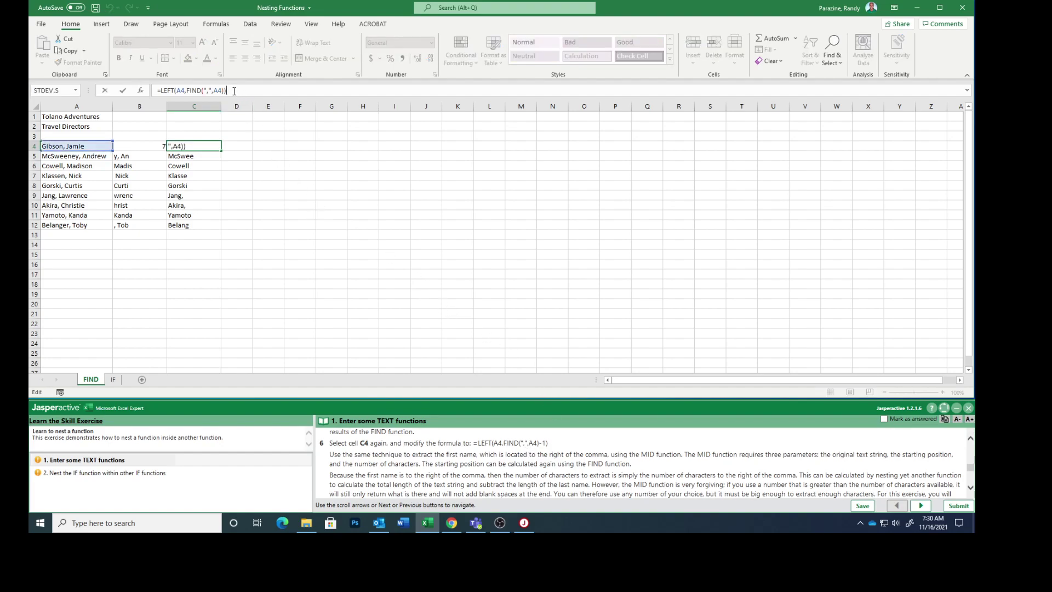
pyautogui.press('BackSpace')
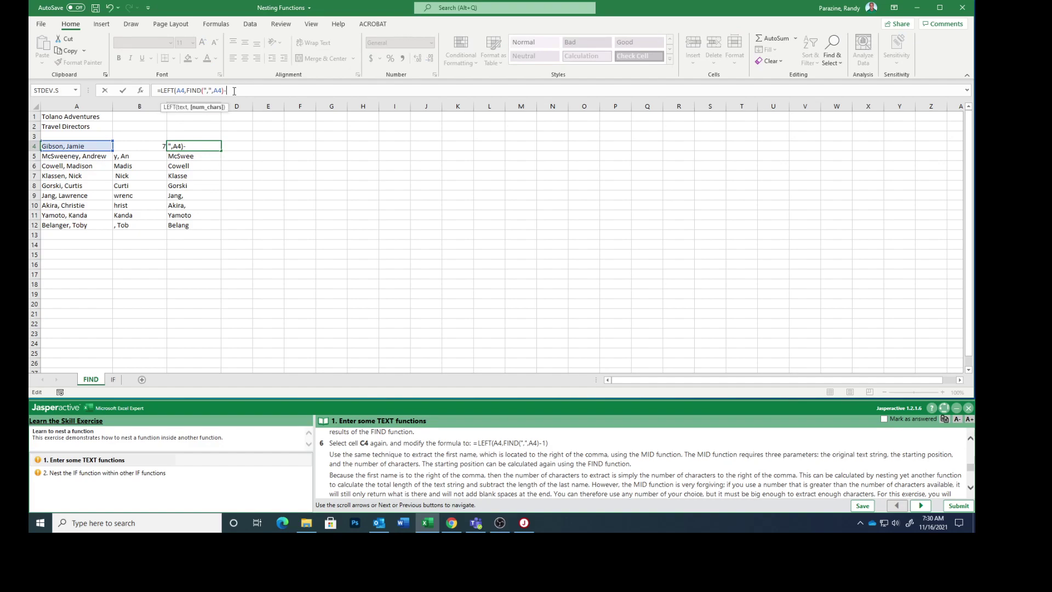
pyautogui.write('-1)')
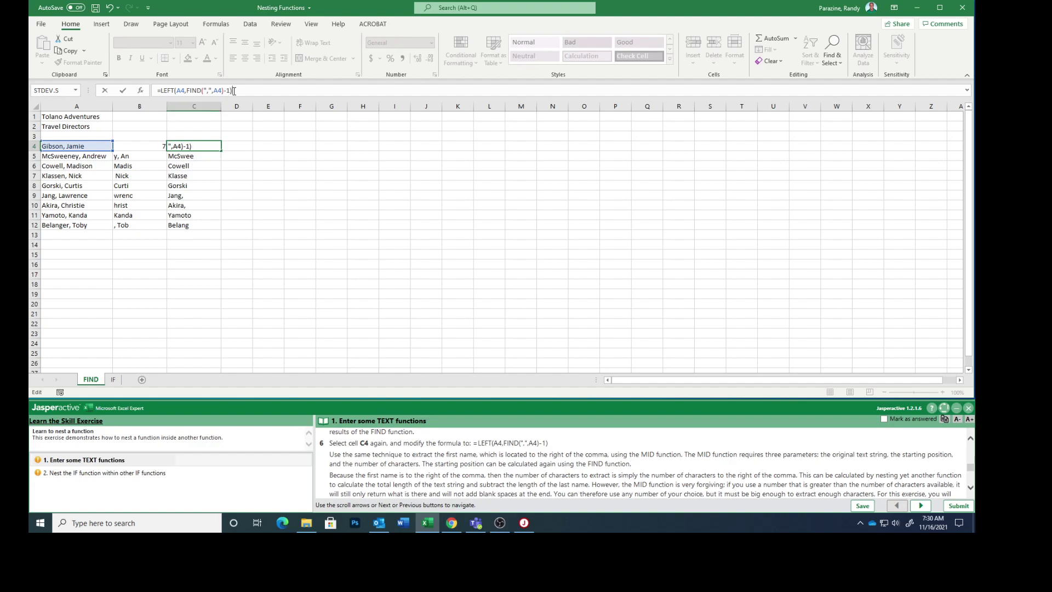
pyautogui.press('Return')
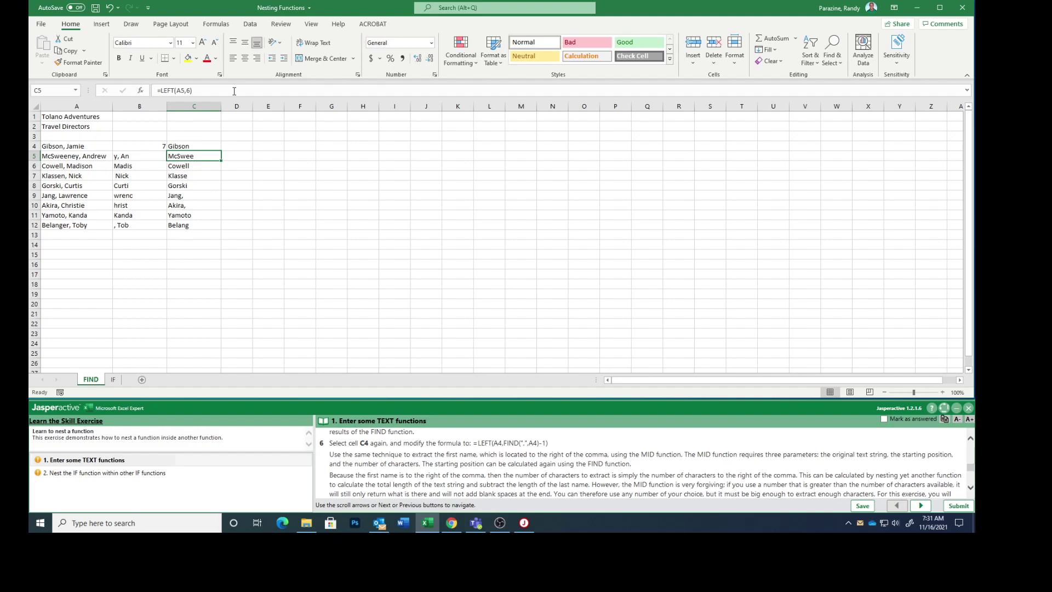
pyautogui.scroll(-2, 495, 488)
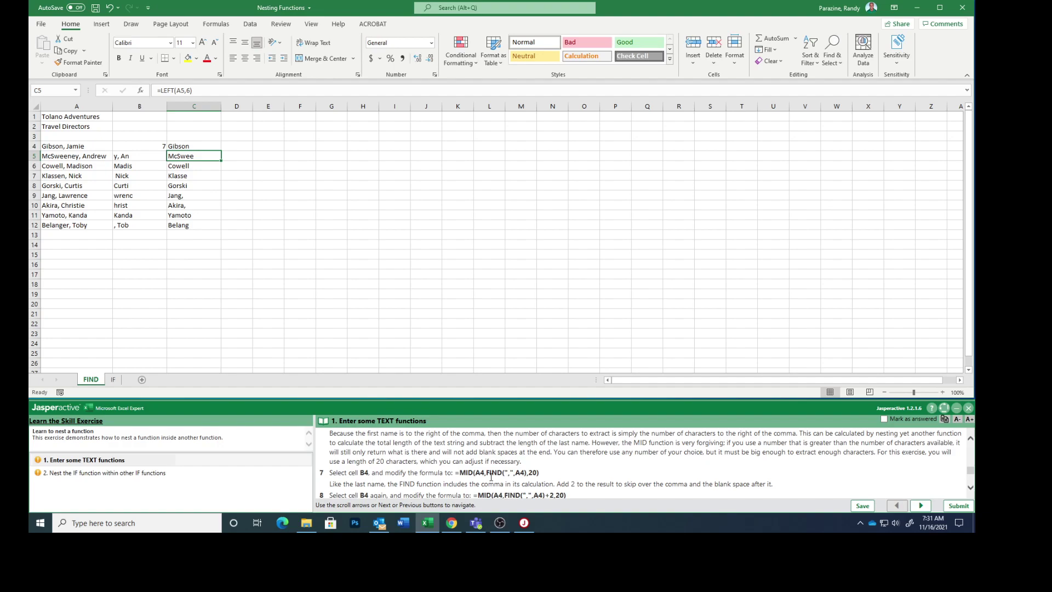
pyautogui.scroll(-1, 397, 438)
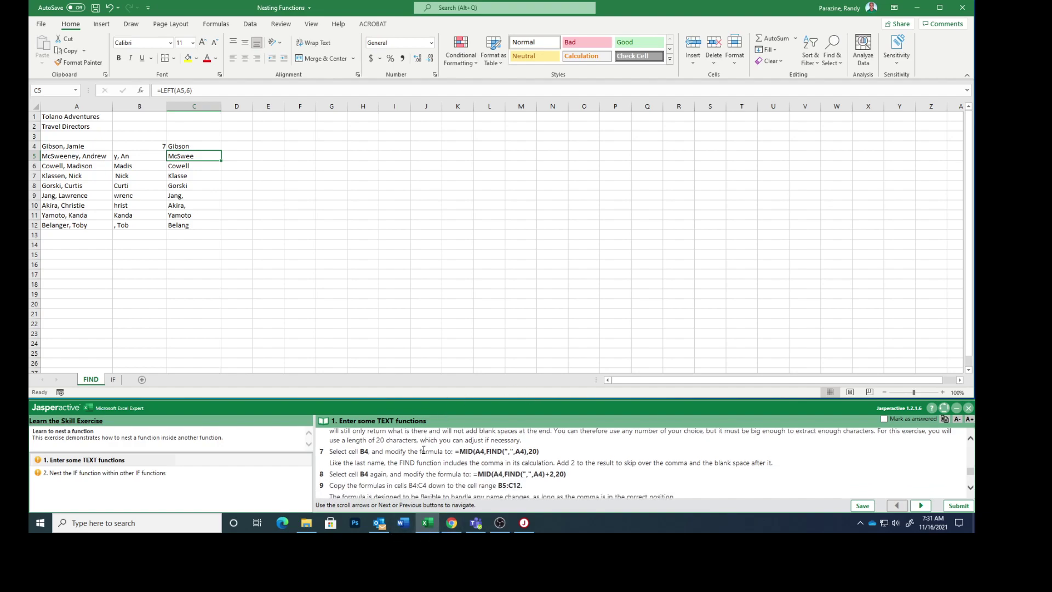
# - Rewrite B4 as =MID(A4,FIND(",",A4),20) to pull the comma and first name
pyautogui.click(133, 146)
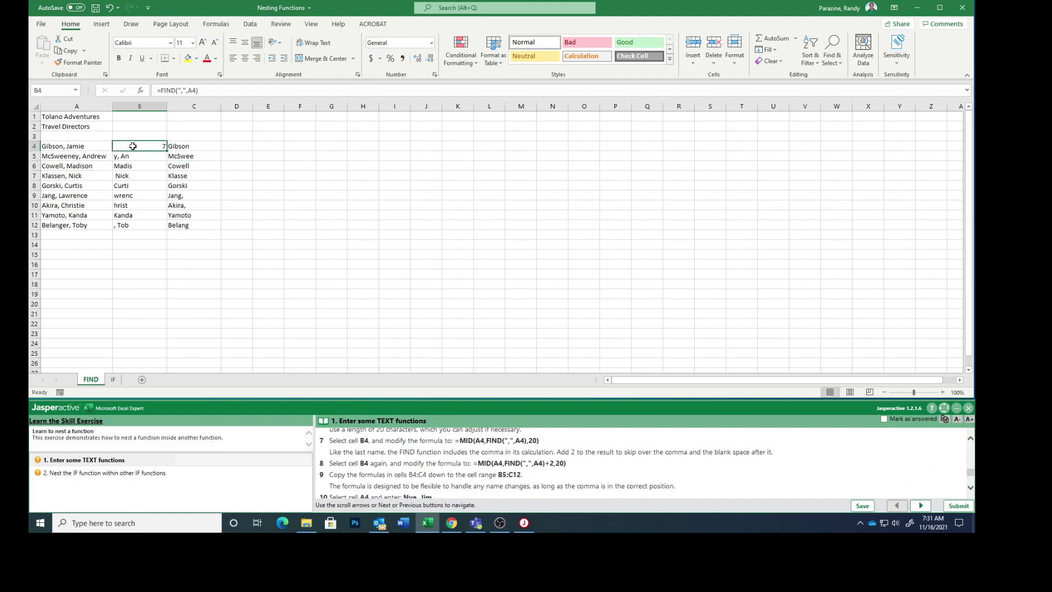
pyautogui.click(161, 91)
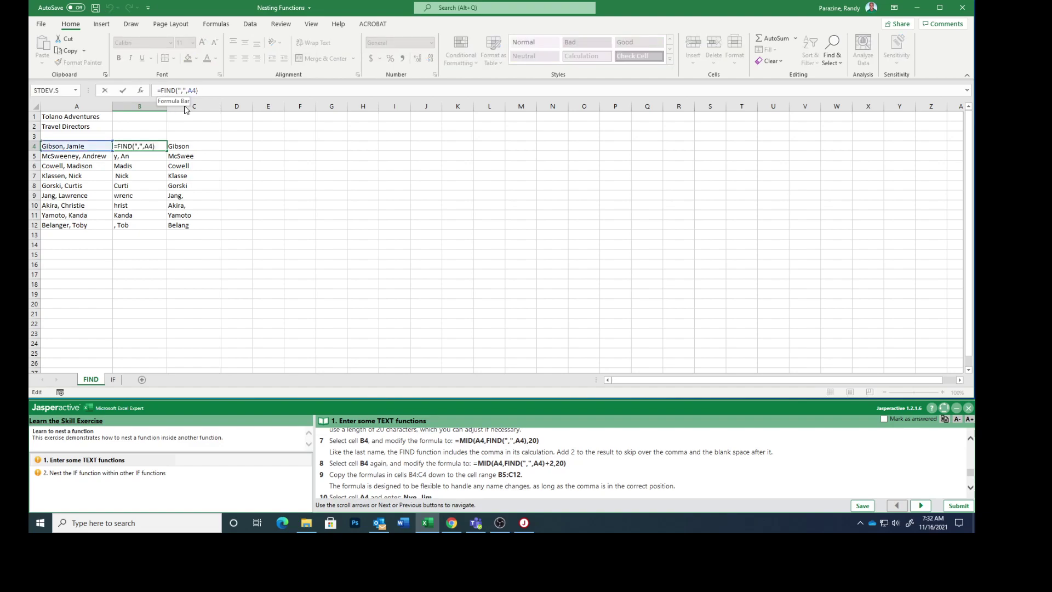
pyautogui.write('mid')
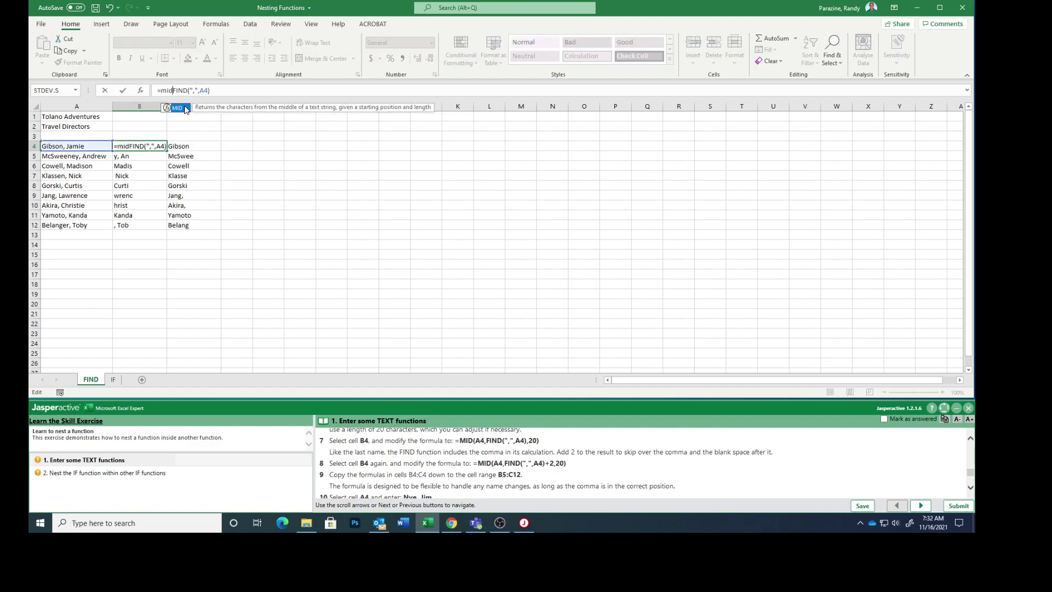
pyautogui.write('(')
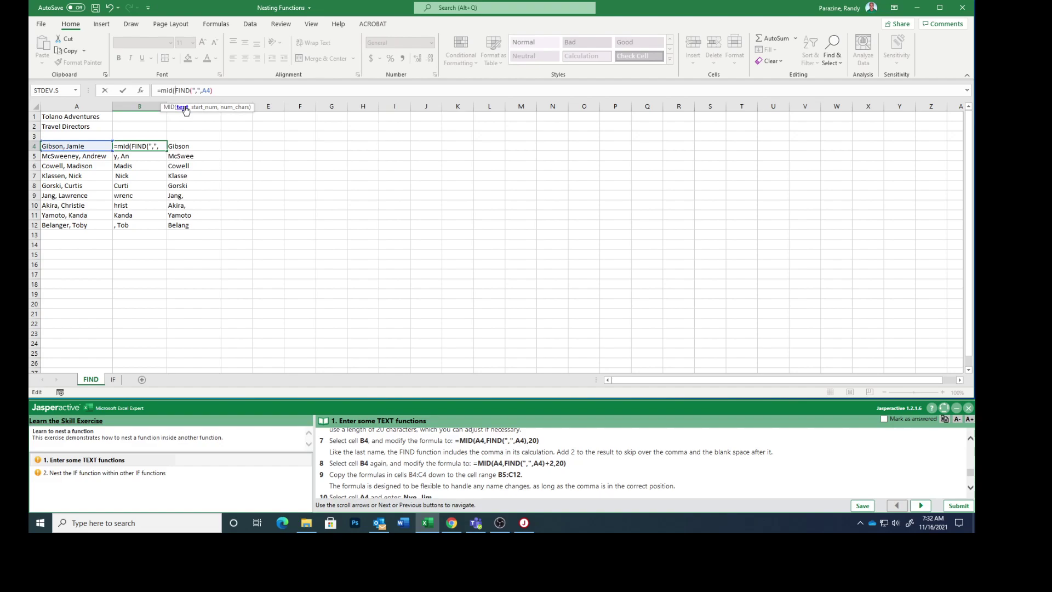
pyautogui.write('a4,')
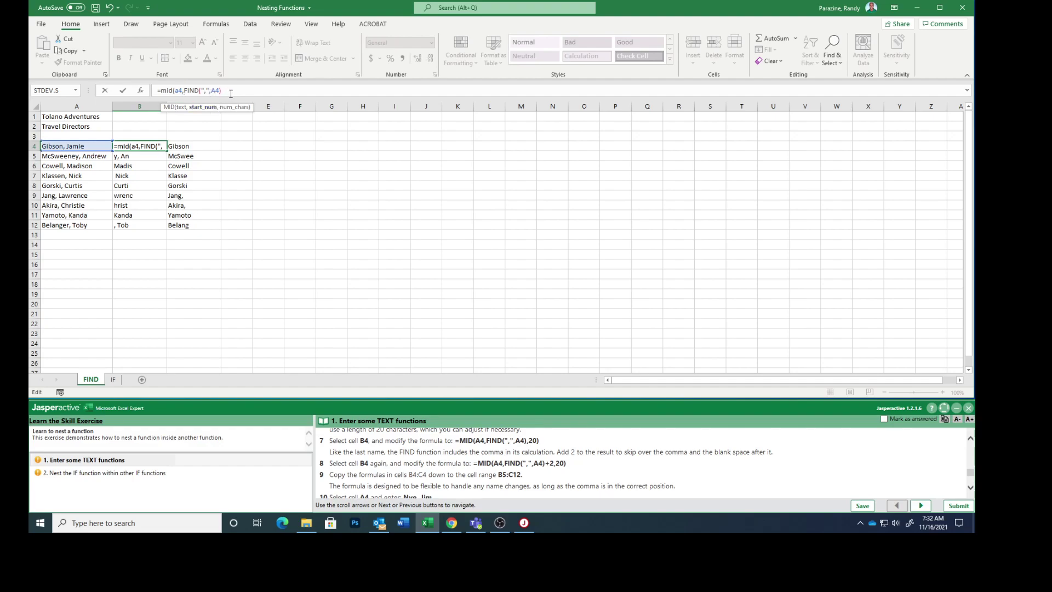
pyautogui.click(227, 90)
pyautogui.write(',20)')
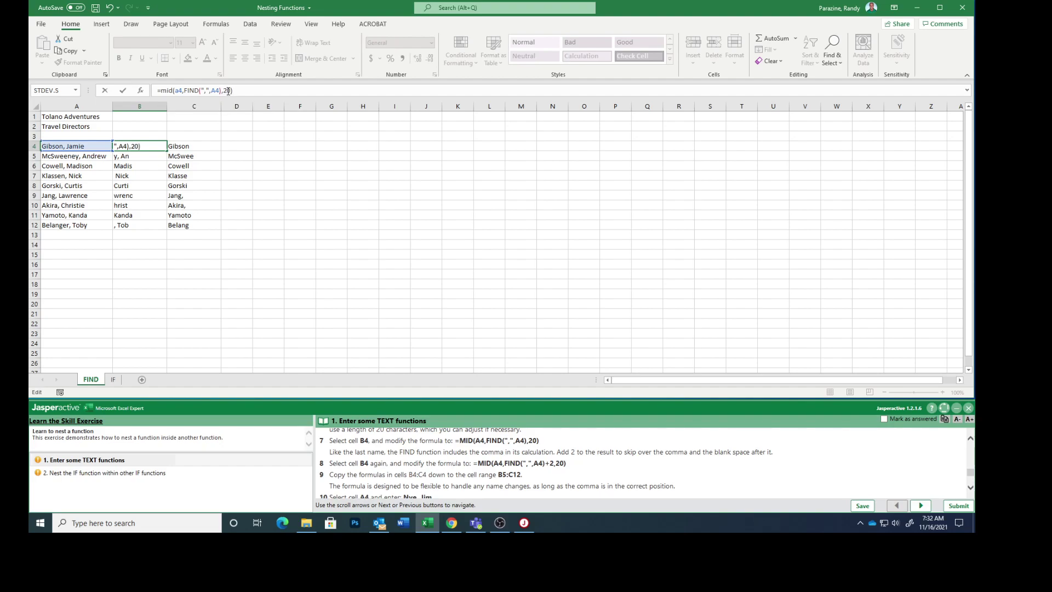
pyautogui.press('Return')
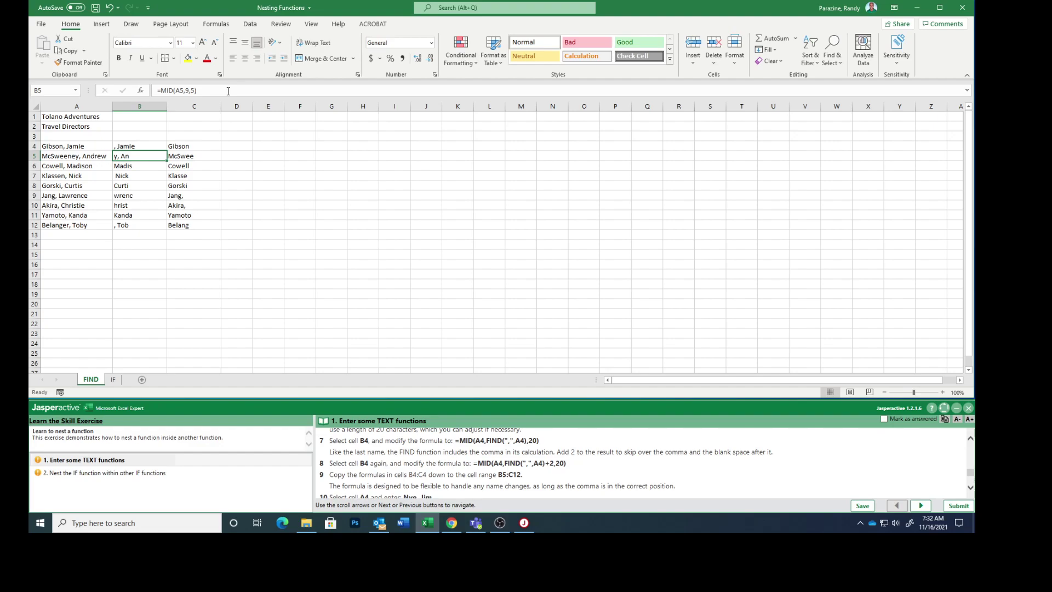
# - Add +2 to B4's start position, making it =MID(A4,FIND(",",A4)+2,20)
pyautogui.click(128, 144)
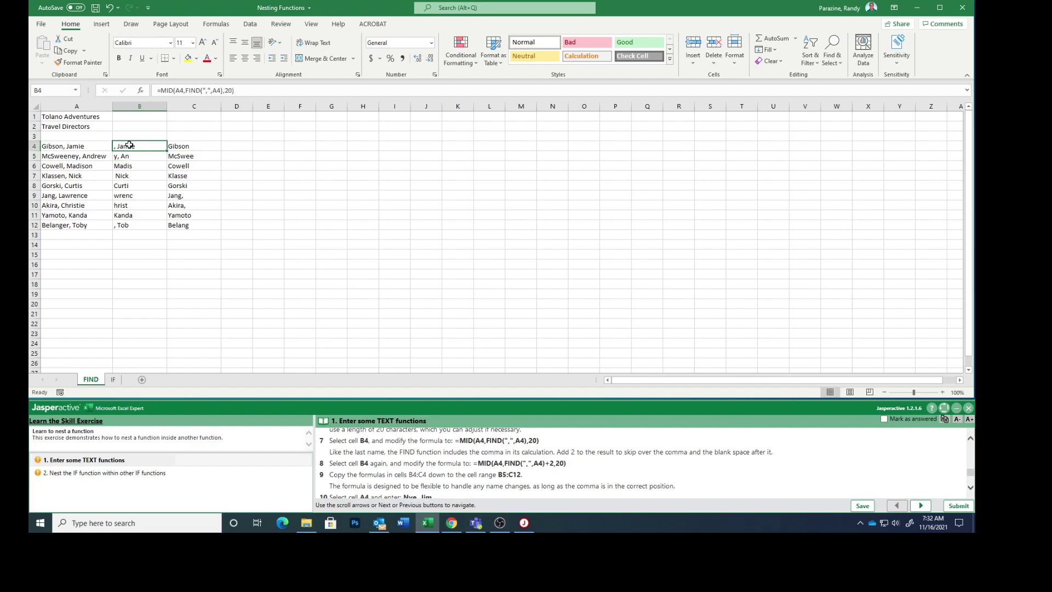
pyautogui.click(223, 89)
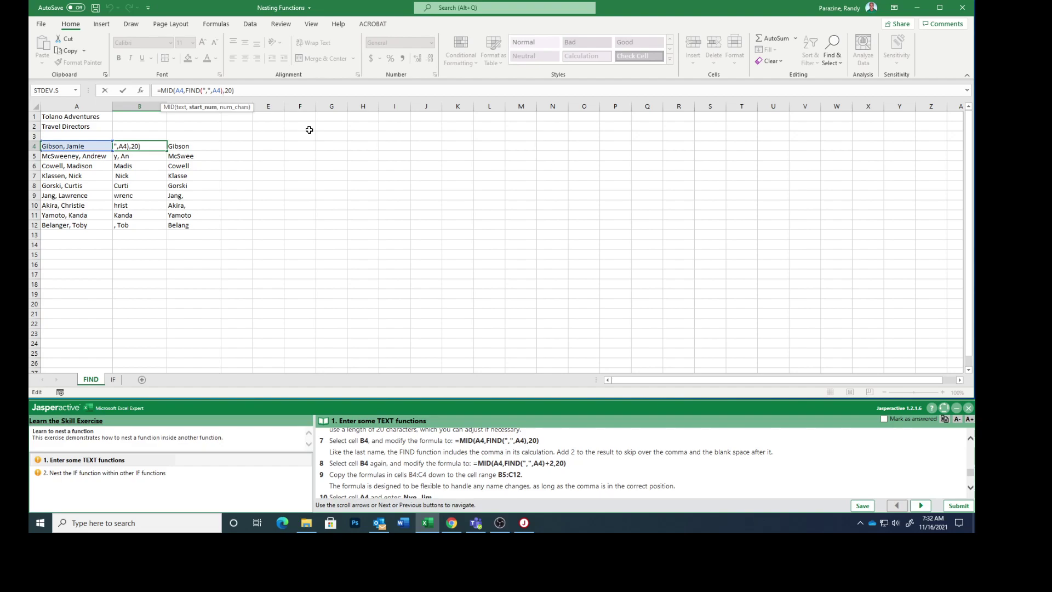
pyautogui.write('+2')
pyautogui.press('Return')
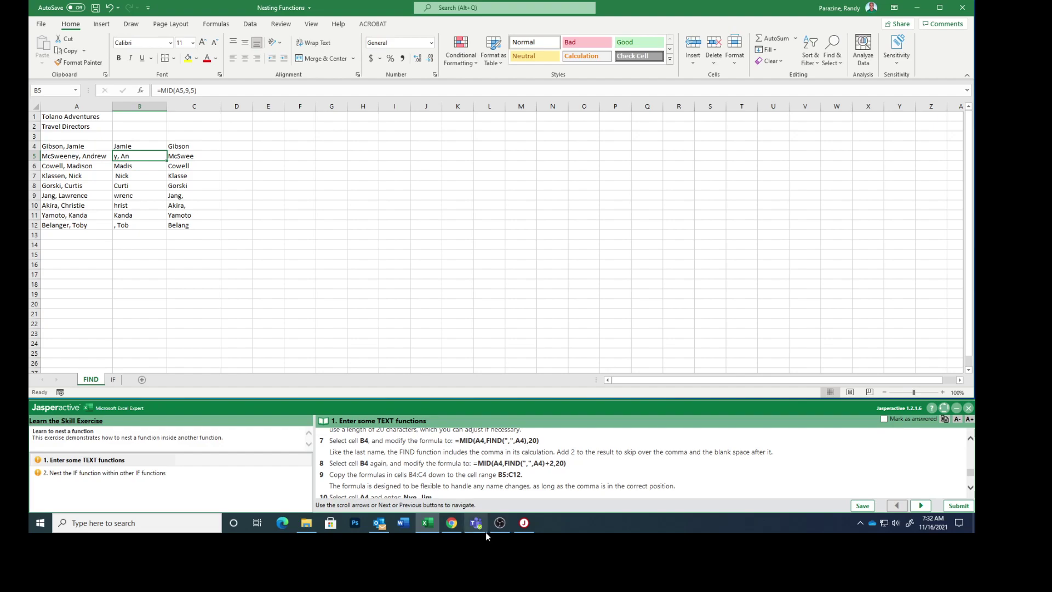
# - Copy the corrected B4:C4 formulas down into B5:C12
pyautogui.scroll(-1, 454, 474)
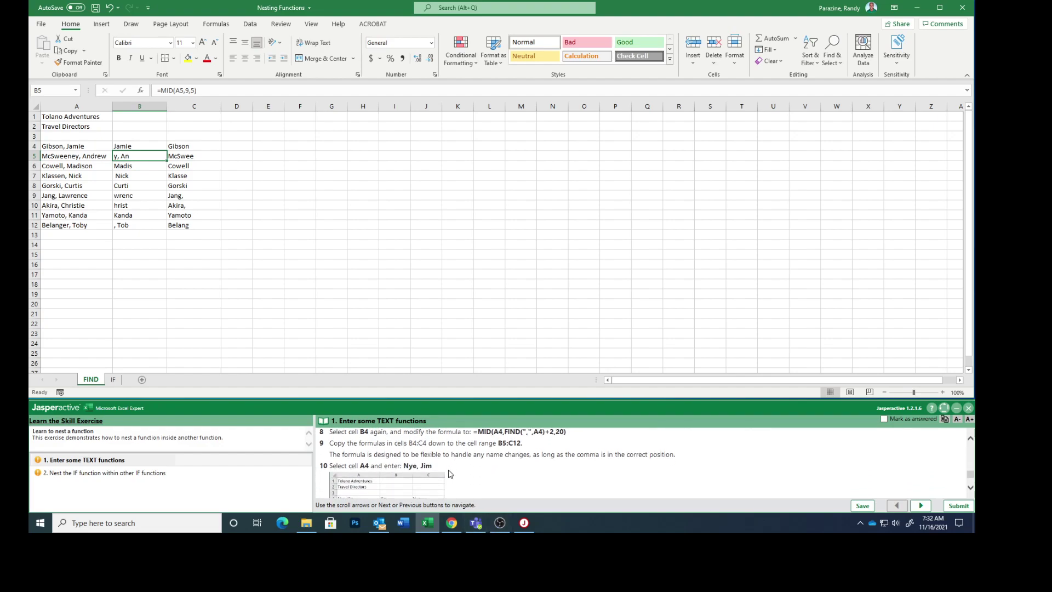
pyautogui.click(129, 146)
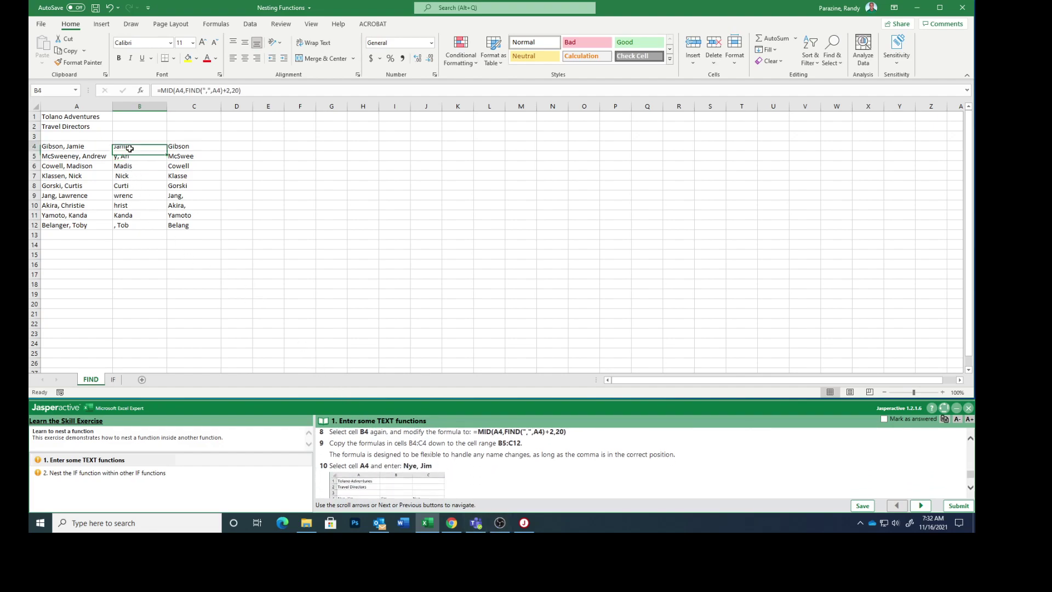
pyautogui.moveTo(147, 146); pyautogui.dragTo(224, 231)
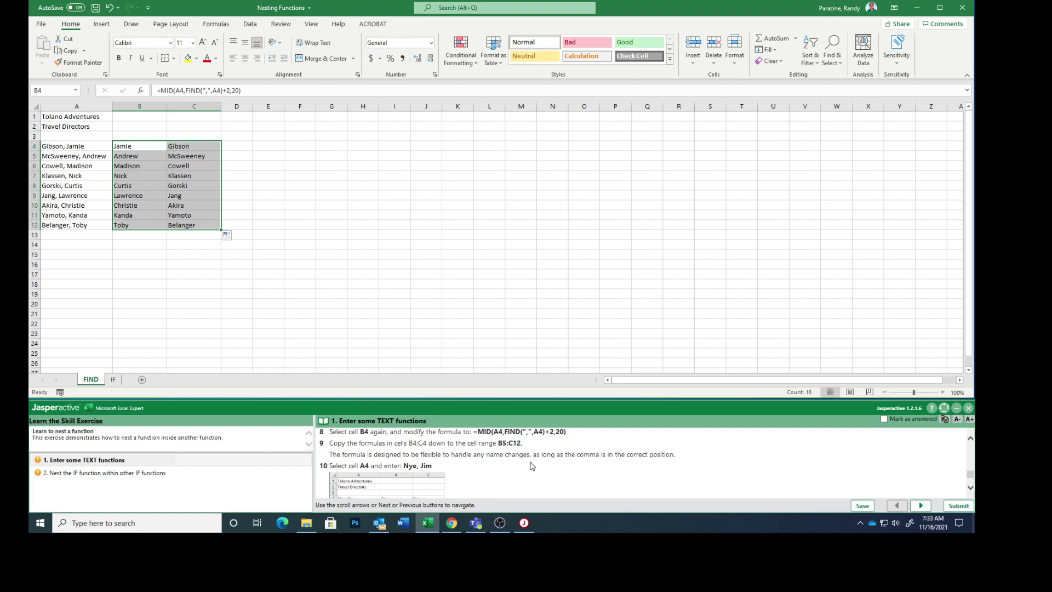
pyautogui.scroll(-1, 530, 465)
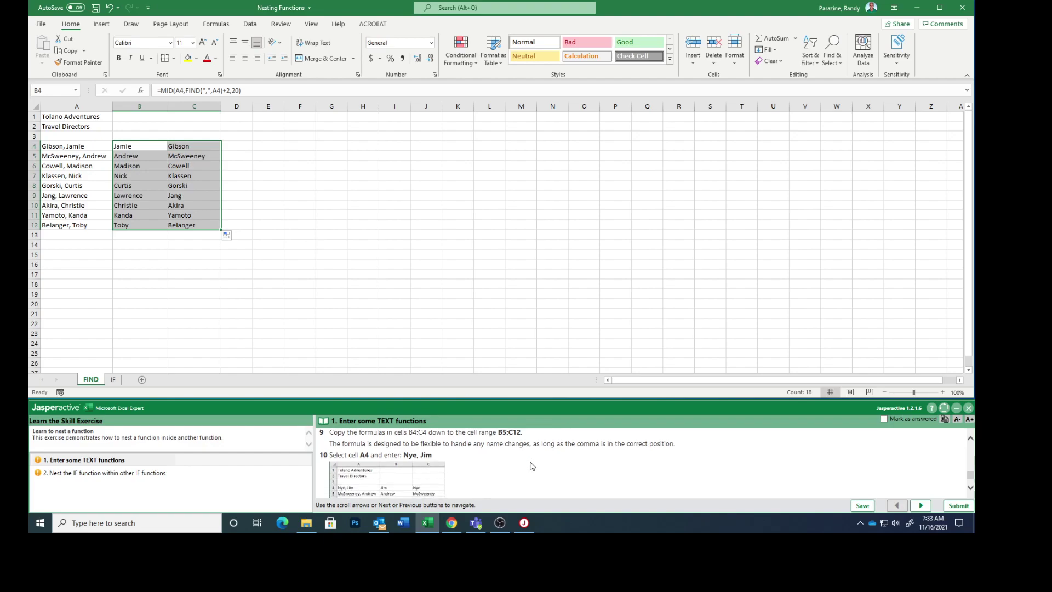
pyautogui.scroll(-2, 530, 466)
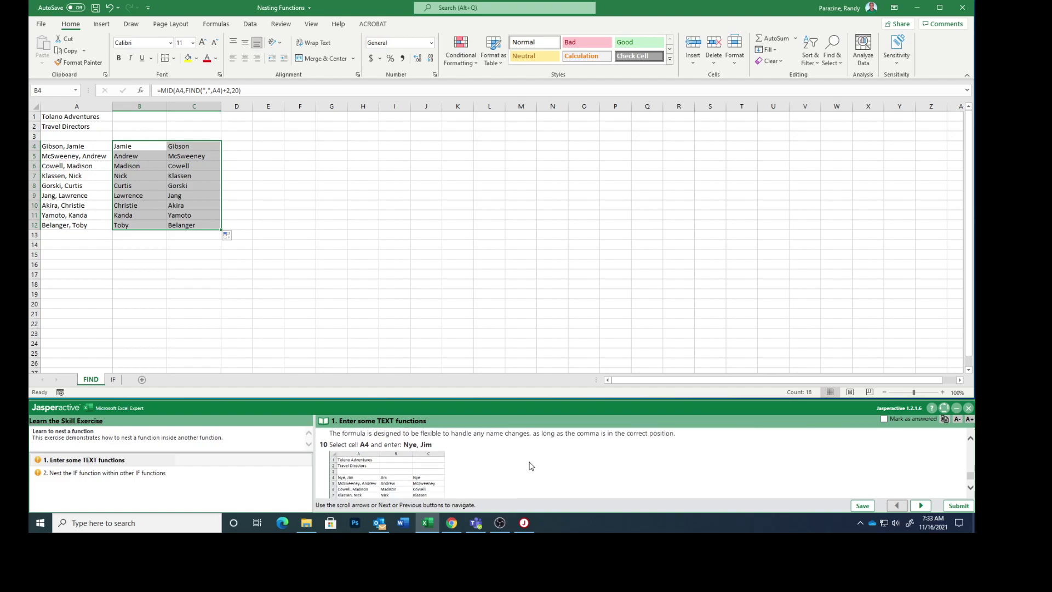
pyautogui.scroll(1, 530, 466)
# - Replace A4 with a new 'Last, First' name entry, correcting a typo before committing
pyautogui.click(52, 147)
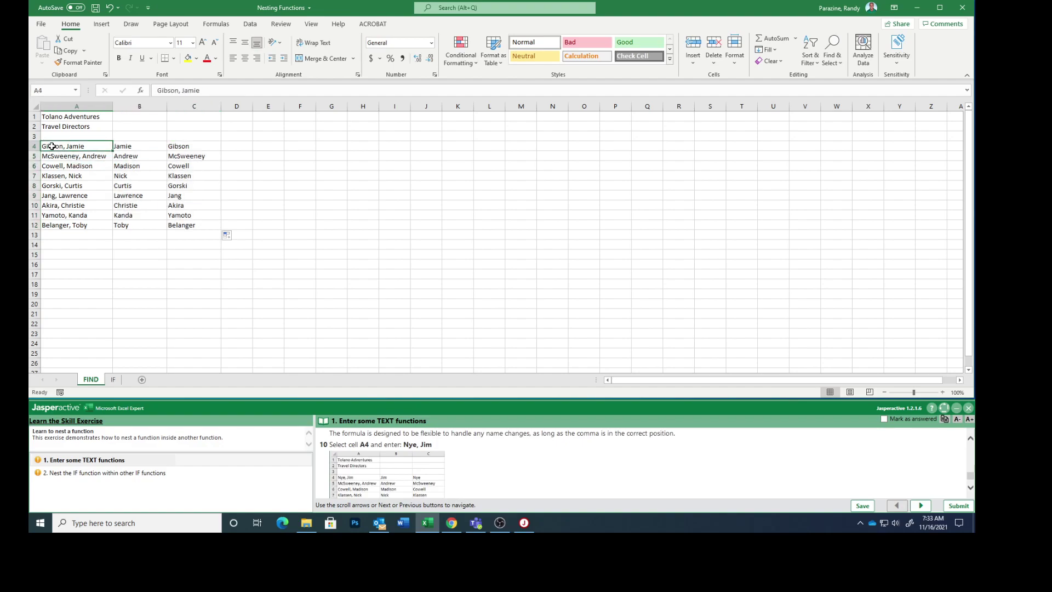
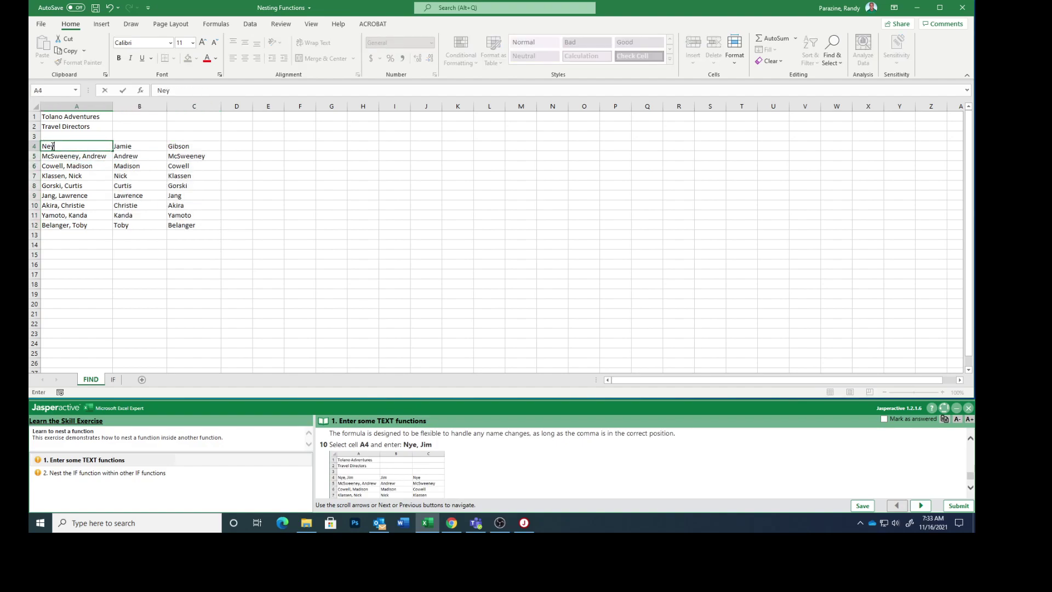
pyautogui.press('Return')
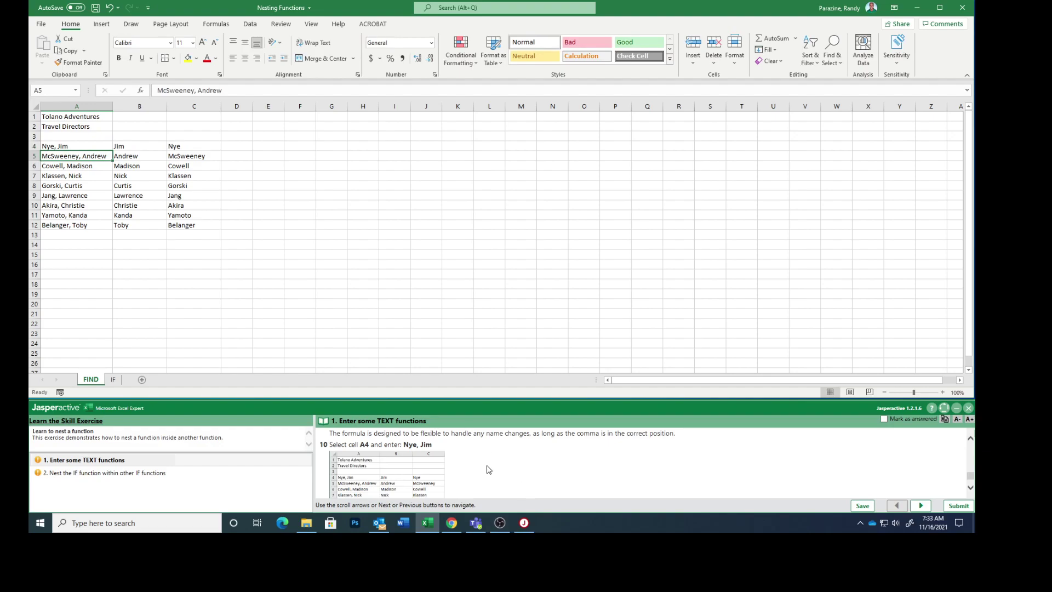
pyautogui.scroll(-2, 488, 470)
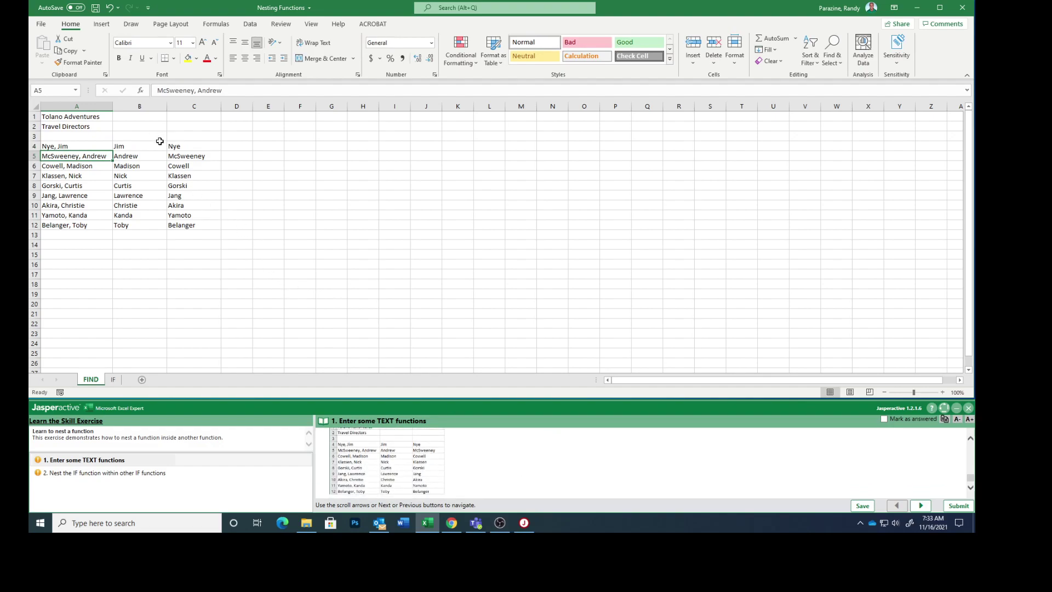
# - Mark the text-functions task answered and move to the nested IF task on the IF sheet
pyautogui.click(883, 418)
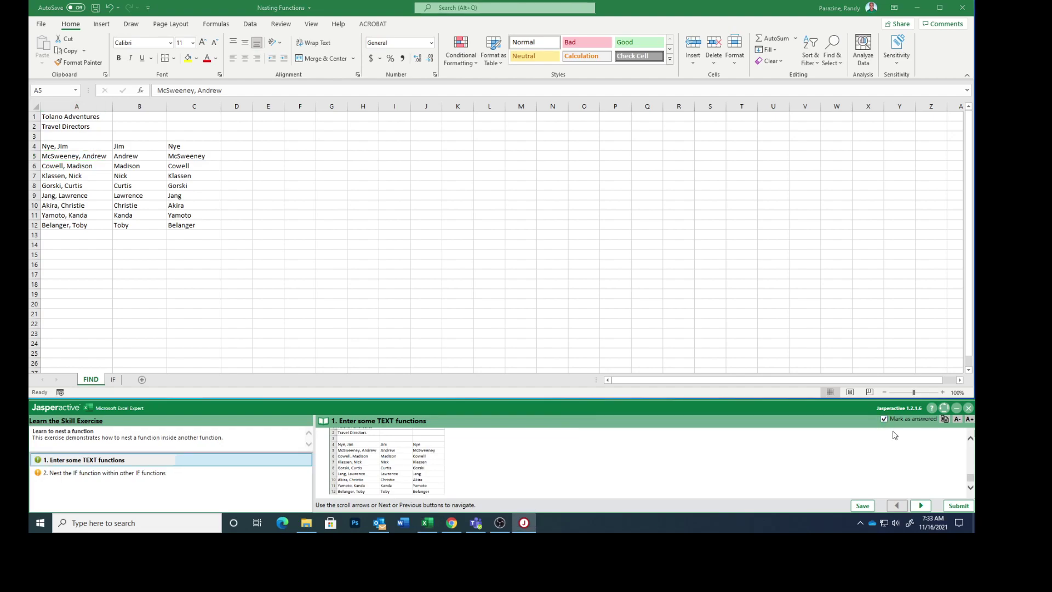
pyautogui.click(921, 505)
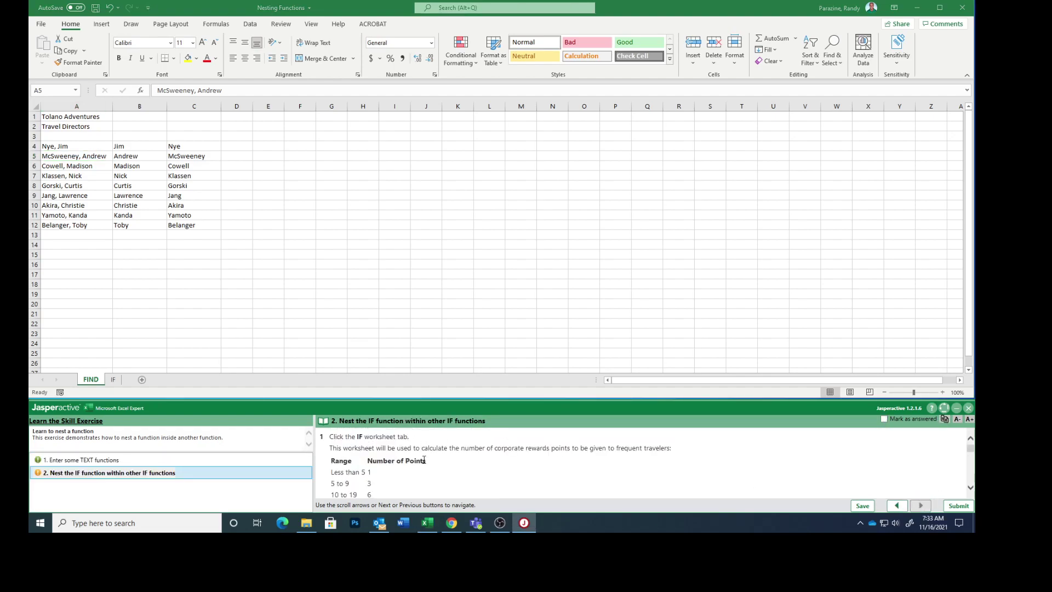
pyautogui.click(114, 380)
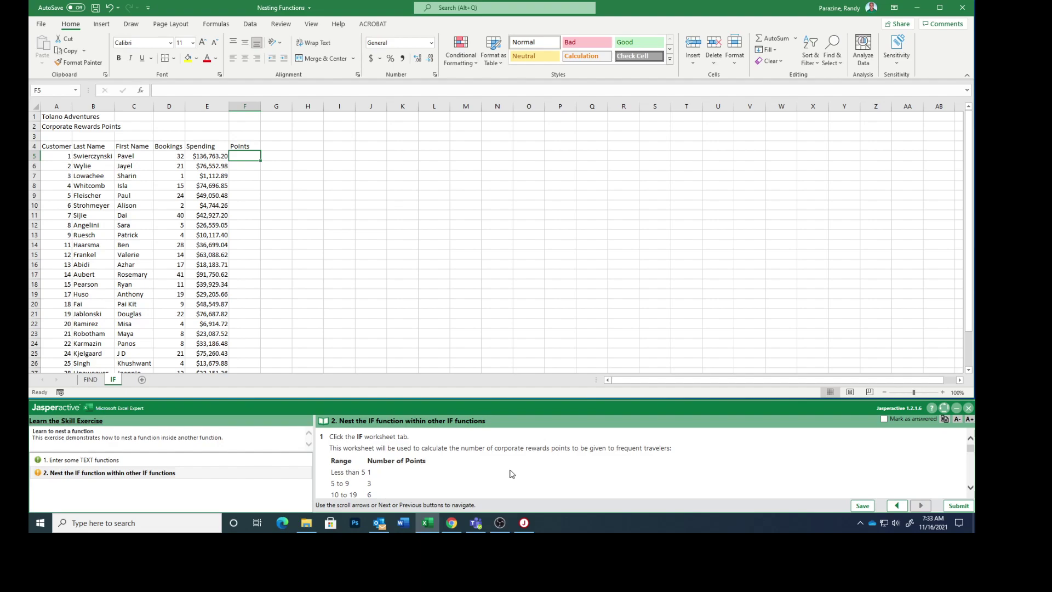
# - Scroll through the IF sheet's Corporate Rewards Points customer list and its empty Points column
pyautogui.scroll(-1, 512, 473)
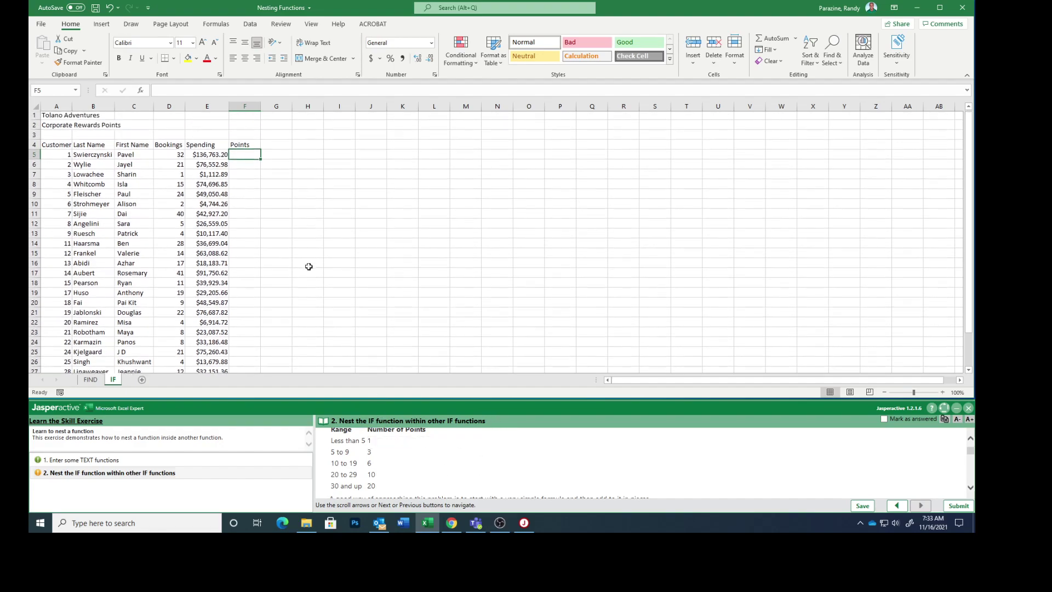
pyautogui.scroll(-5, 308, 263)
pyautogui.scroll(5, 309, 263)
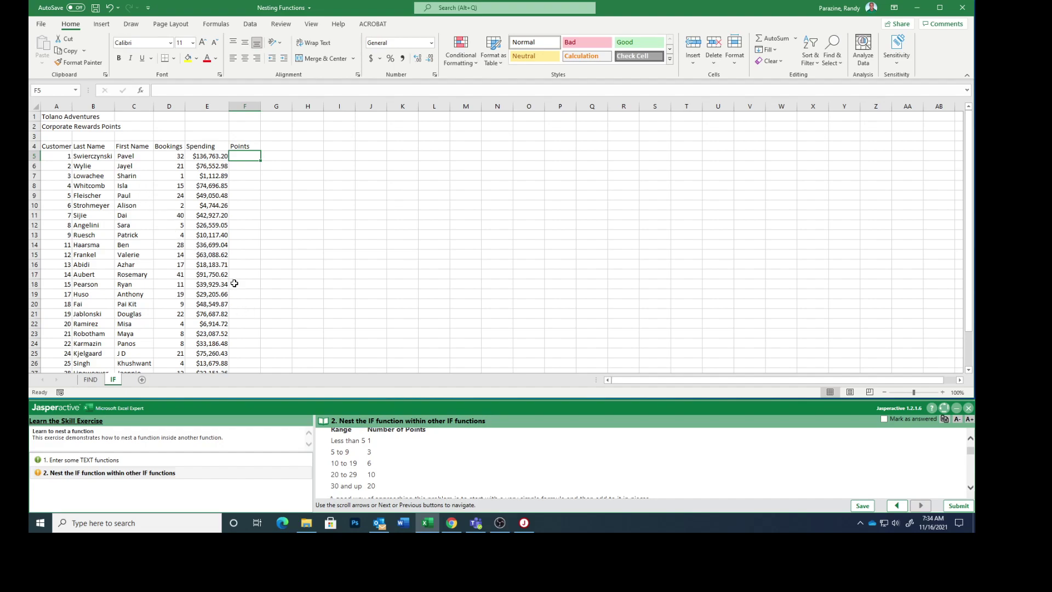
pyautogui.scroll(-3, 530, 490)
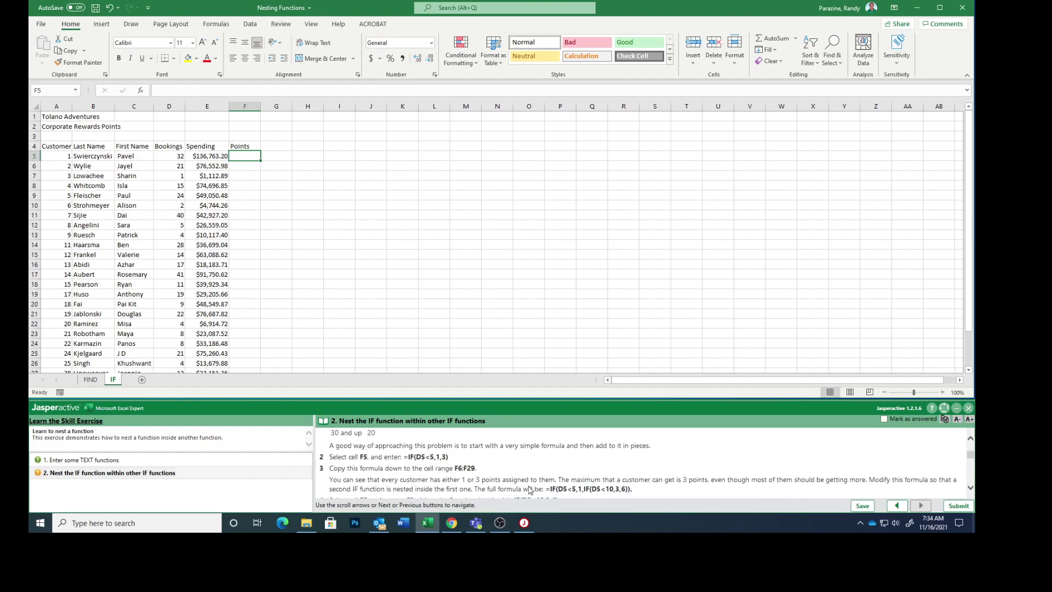
pyautogui.scroll(3, 529, 489)
pyautogui.scroll(-2, 530, 490)
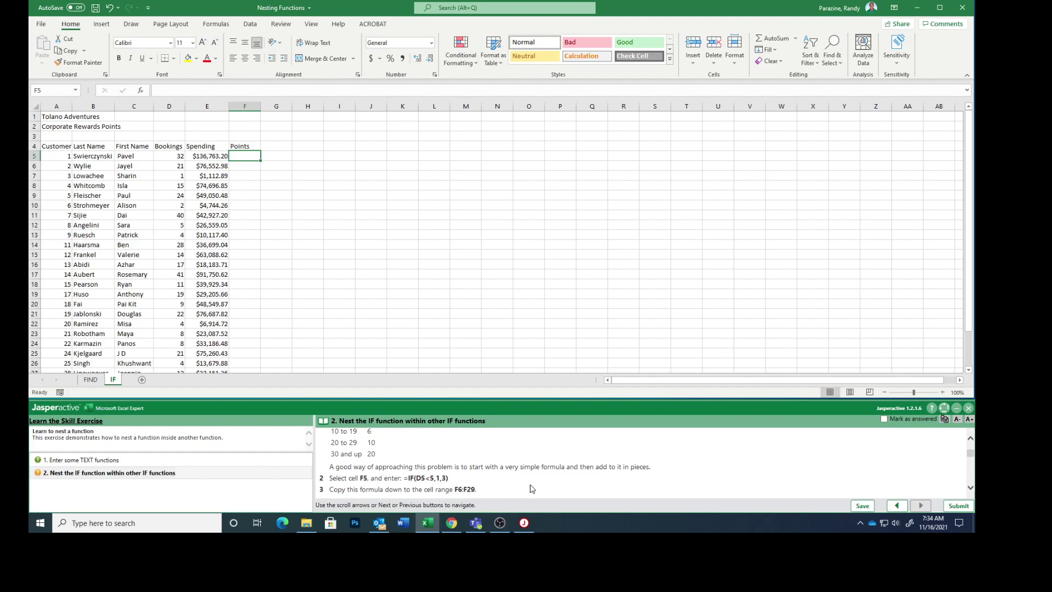
pyautogui.scroll(1, 537, 488)
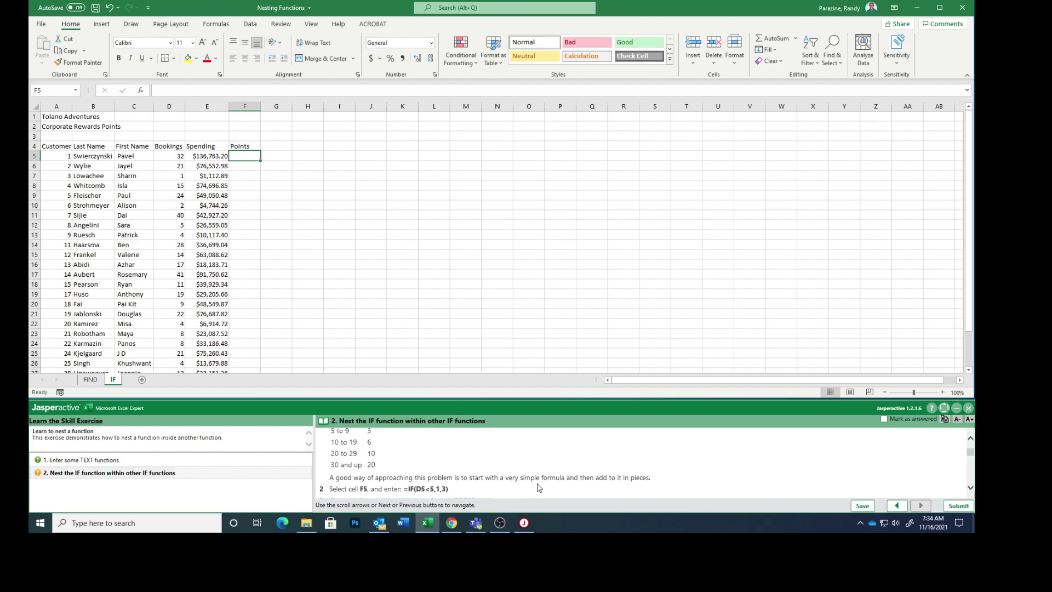
pyautogui.scroll(3, 539, 487)
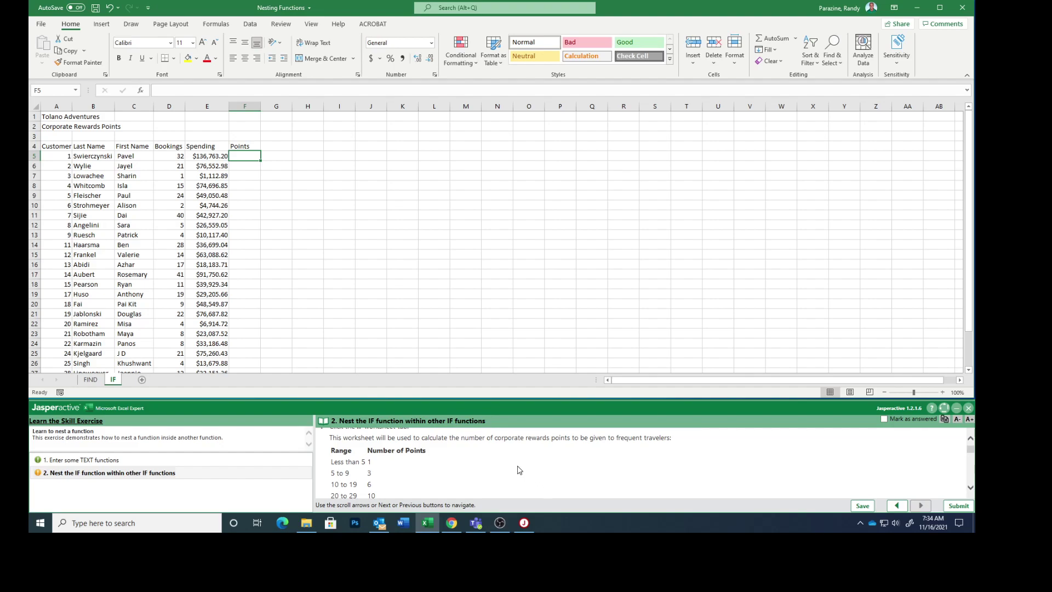
pyautogui.scroll(-3, 505, 477)
pyautogui.scroll(-4, 505, 476)
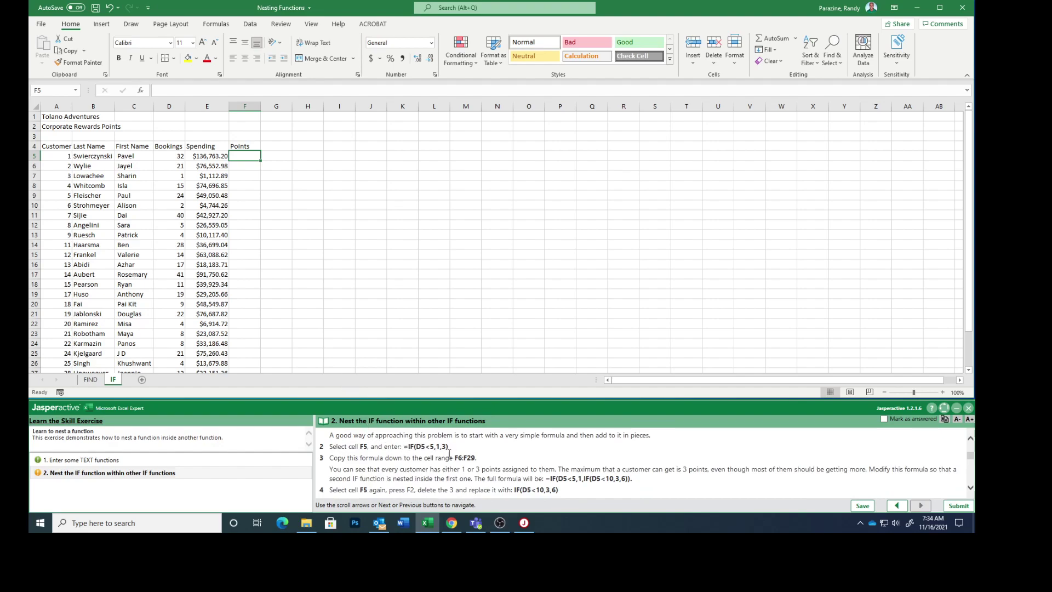
# - Copy the starter formula =IF(D5<5,1,3) from the instructions and paste it into F5
pyautogui.moveTo(449, 446)
pyautogui.mouseDown()
pyautogui.moveTo(405, 445)
pyautogui.moveTo(452, 447)
pyautogui.mouseUp()
pyautogui.hotkey('ctrl', 'c')
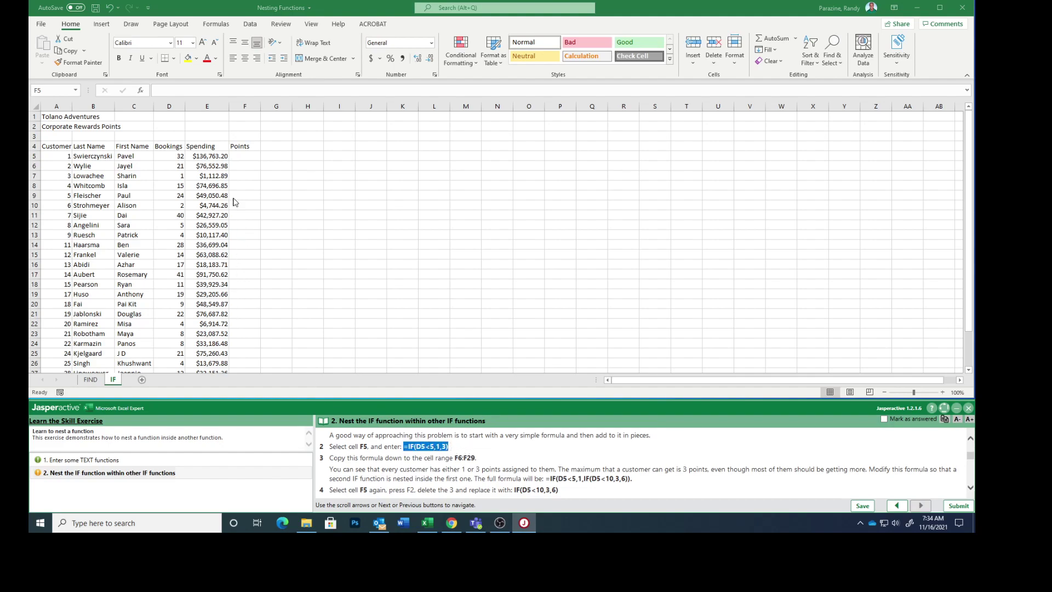
pyautogui.click(240, 155)
pyautogui.rightClick(240, 155)
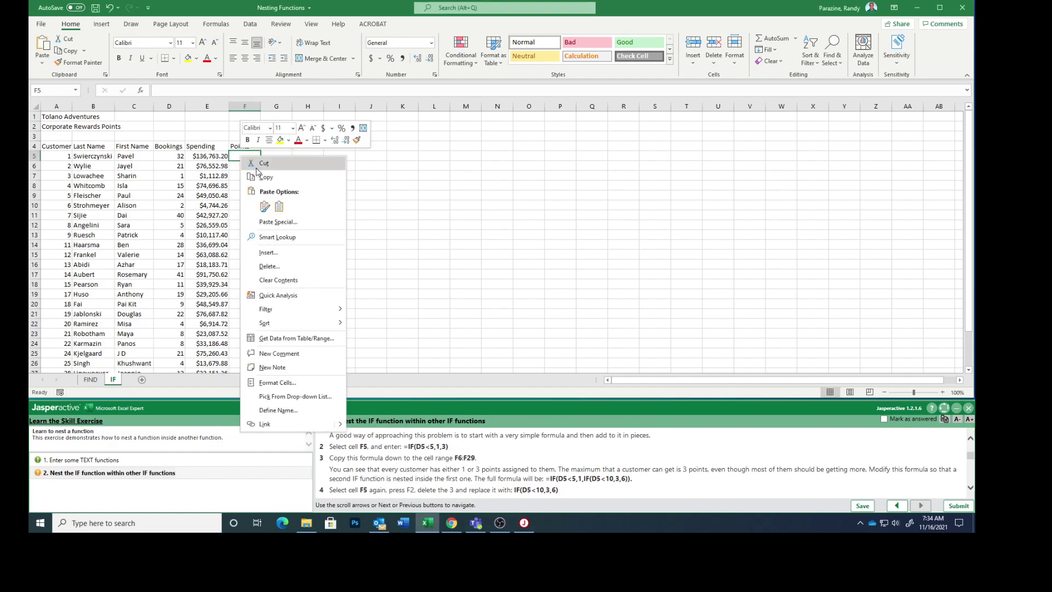
pyautogui.click(279, 206)
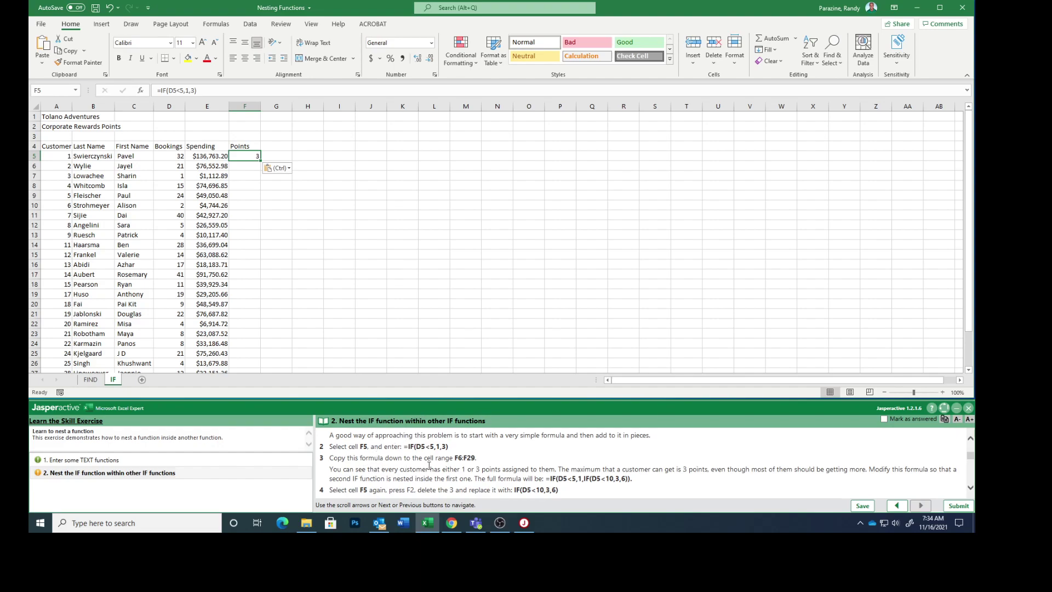
pyautogui.scroll(-1, 387, 298)
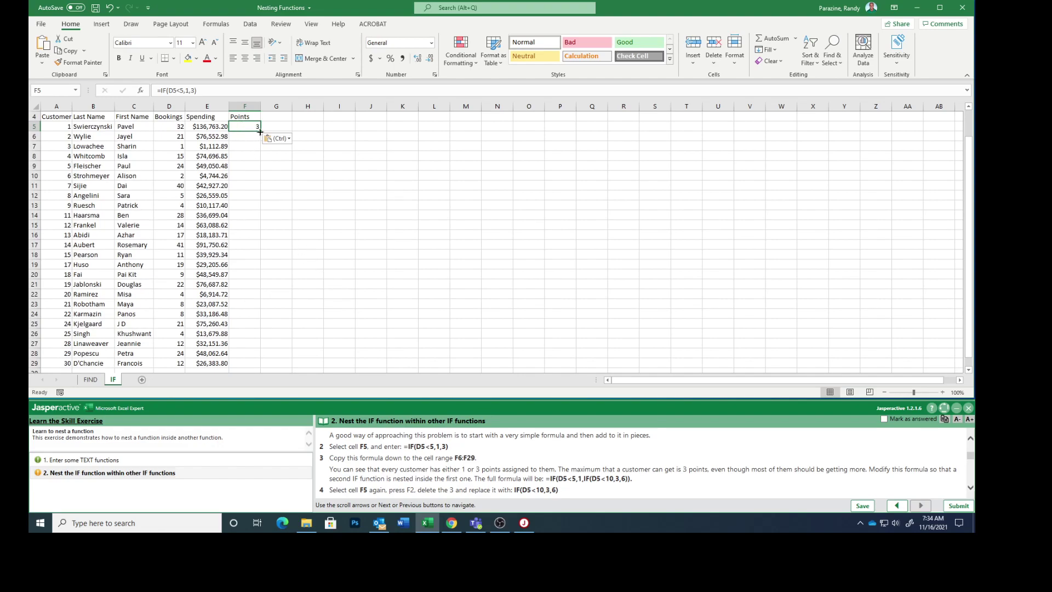
# - Fill =IF(D5<5,1,3) from F5 down through F29
pyautogui.moveTo(261, 131); pyautogui.dragTo(253, 371)
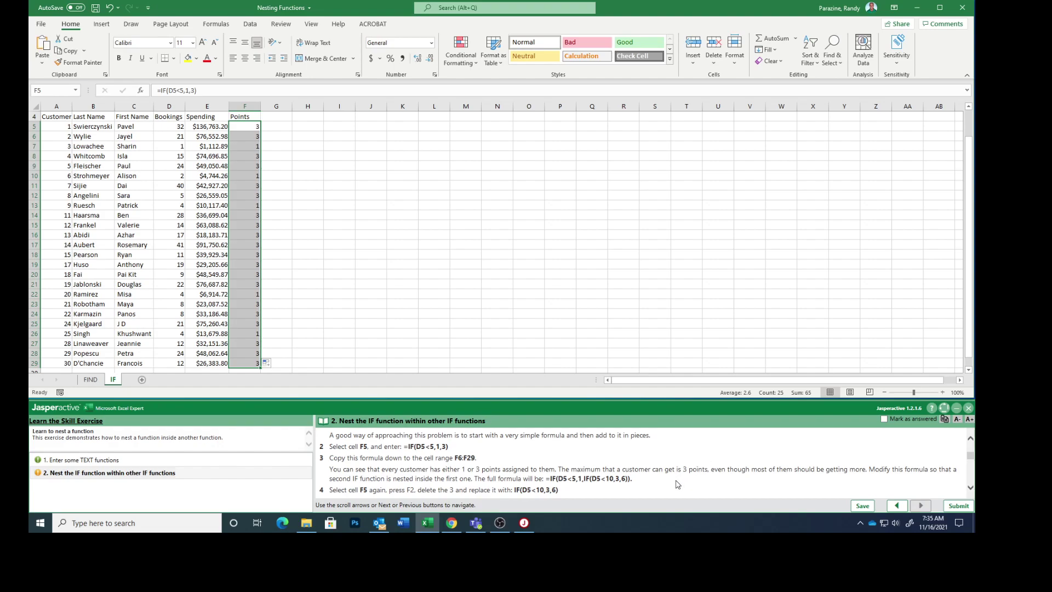
pyautogui.scroll(-3, 679, 480)
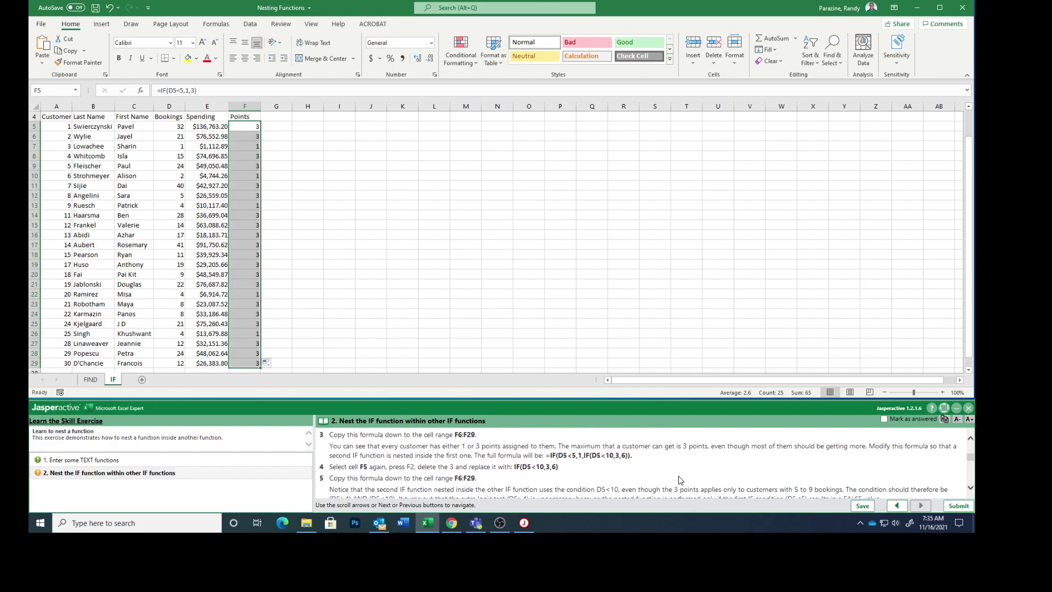
pyautogui.scroll(-1, 679, 476)
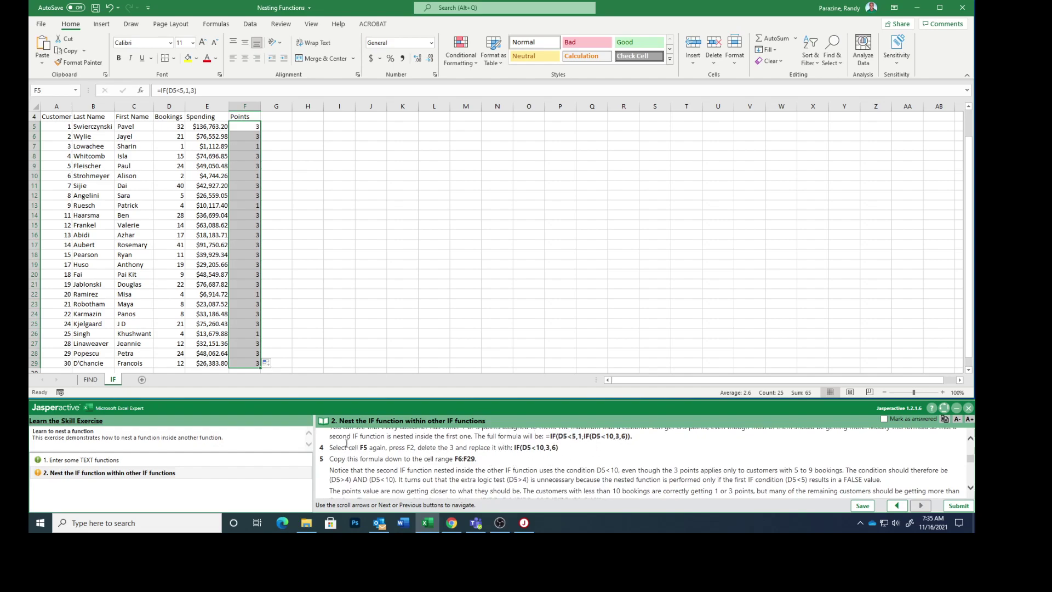
# - Edit F5's formula, replacing the 3 with the nested if(d5<10,3,6), and enter it
pyautogui.click(247, 126)
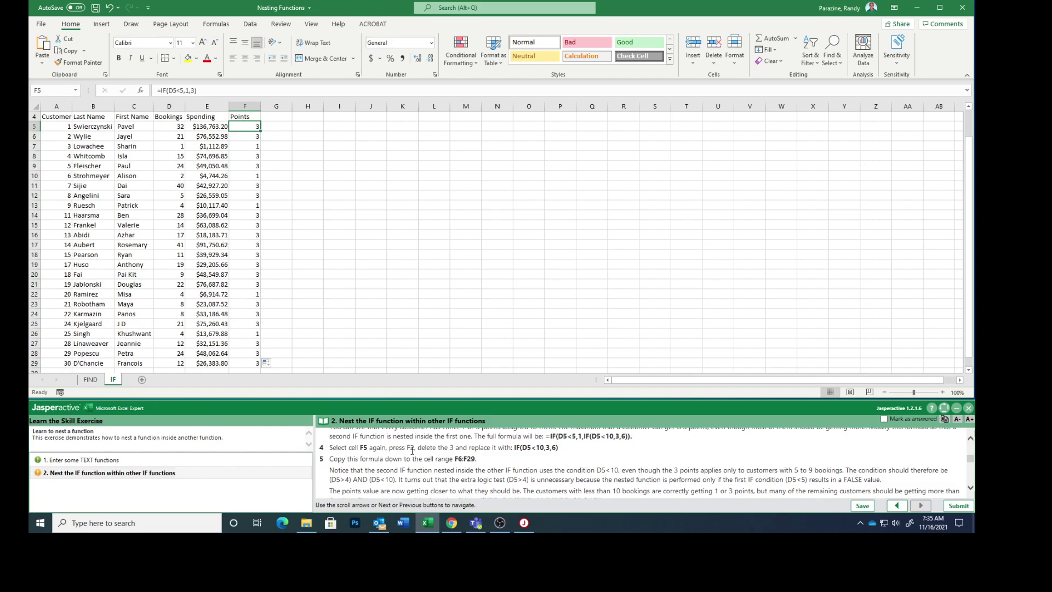
pyautogui.press('F2')
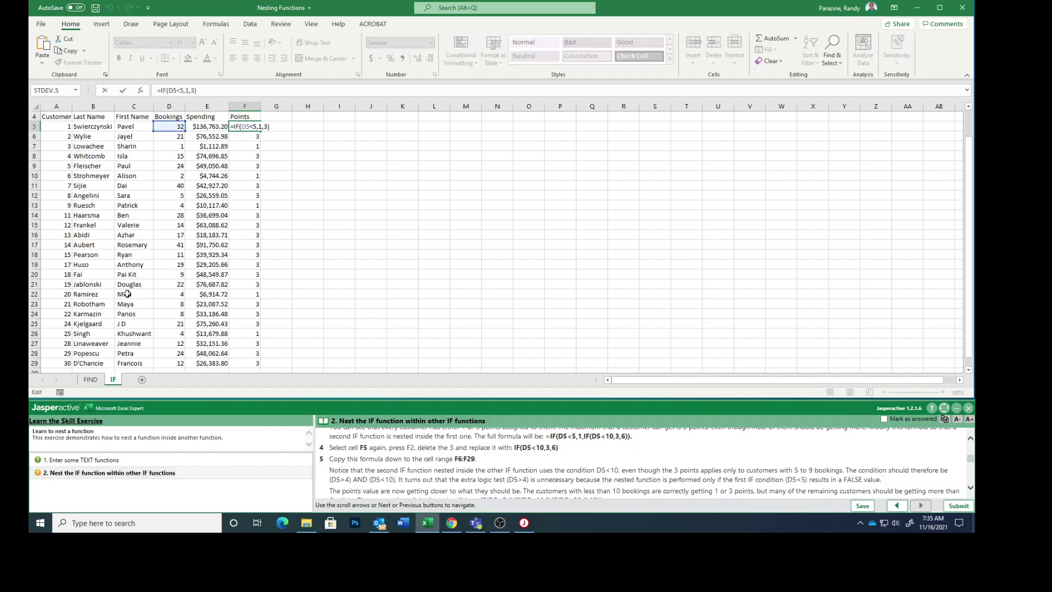
pyautogui.click(195, 91)
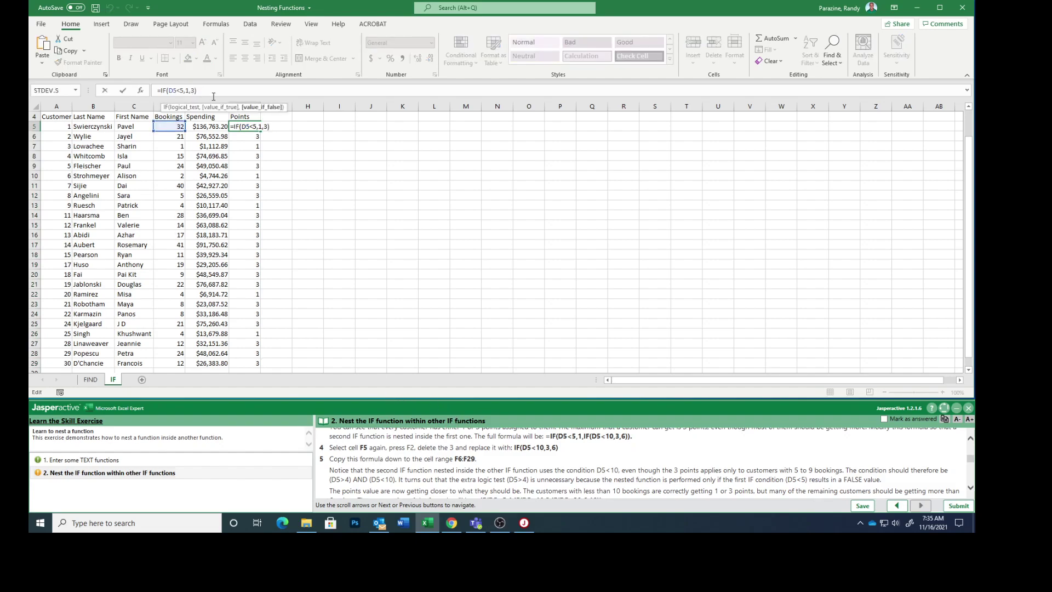
pyautogui.press('BackSpace')
pyautogui.write('if')
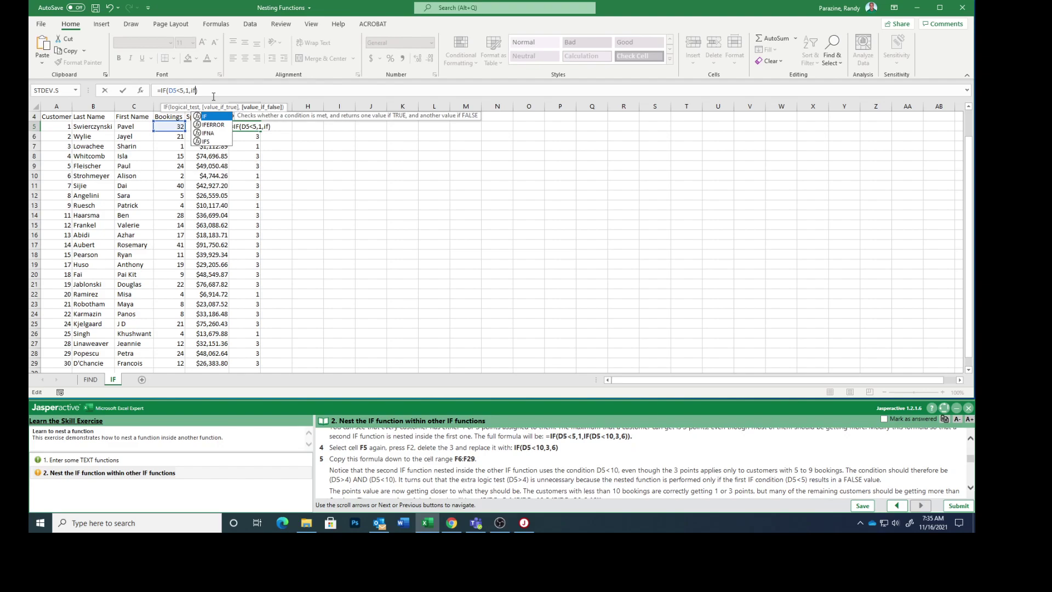
pyautogui.write('(d5')
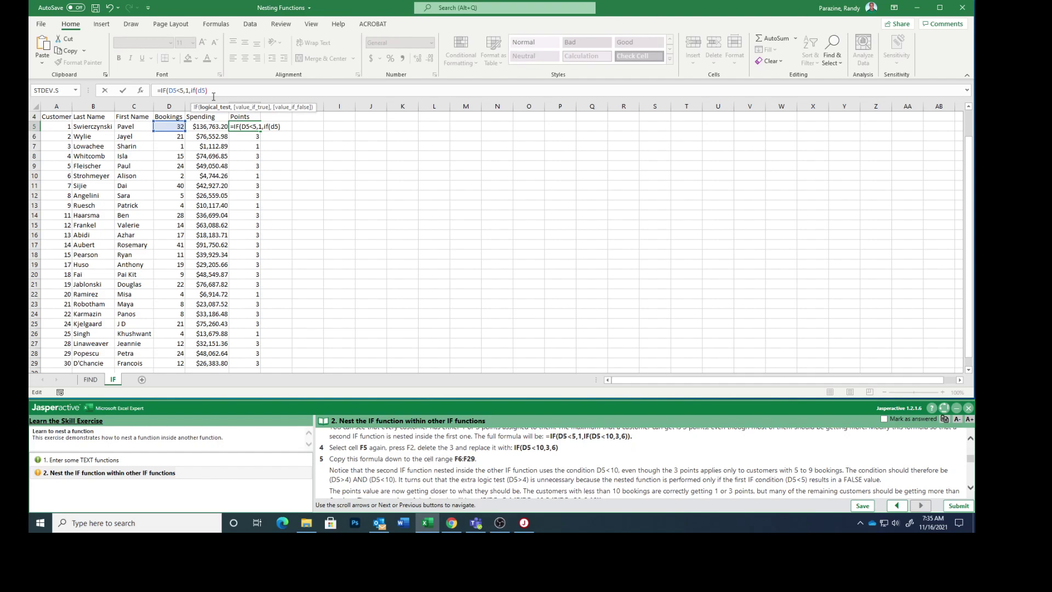
pyautogui.write('<10,3,6')
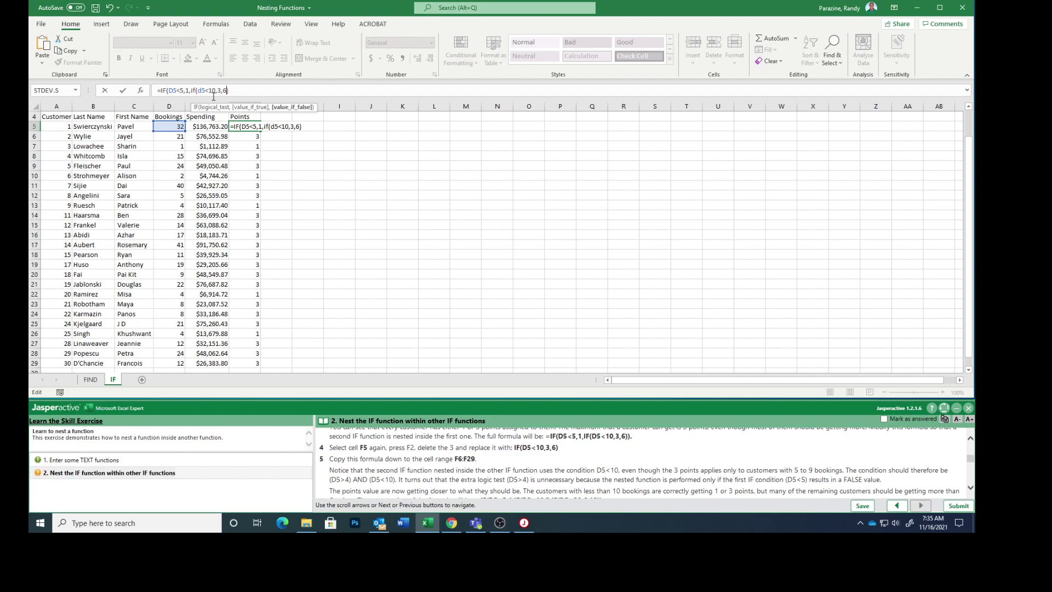
pyautogui.press('Return')
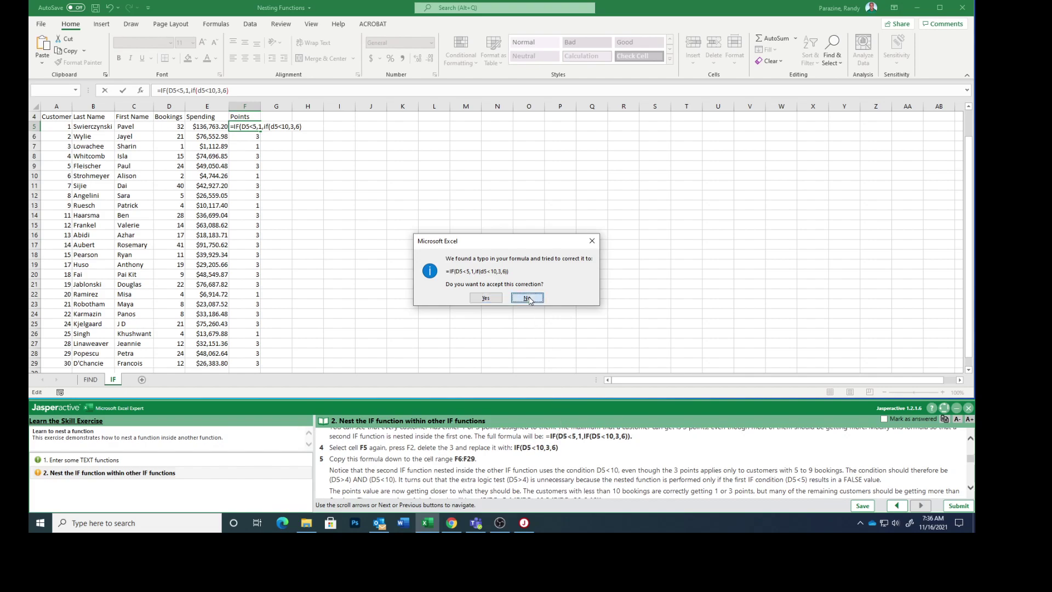
# - Decline Excel's correction, undo F5 back to =IF(D5<5,1,3), and copy the full nested formula
pyautogui.click(529, 300)
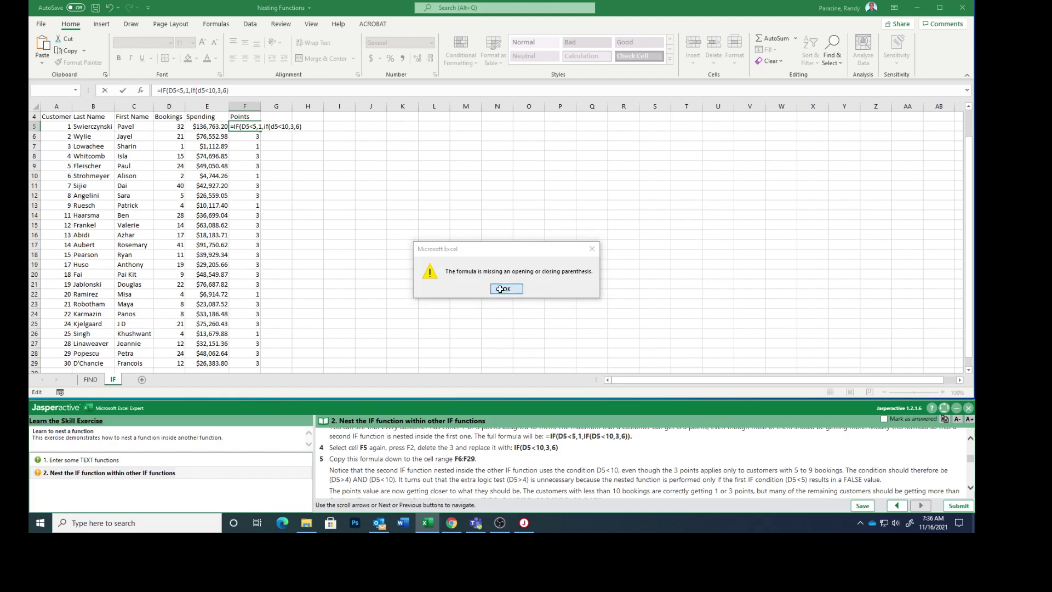
pyautogui.click(505, 289)
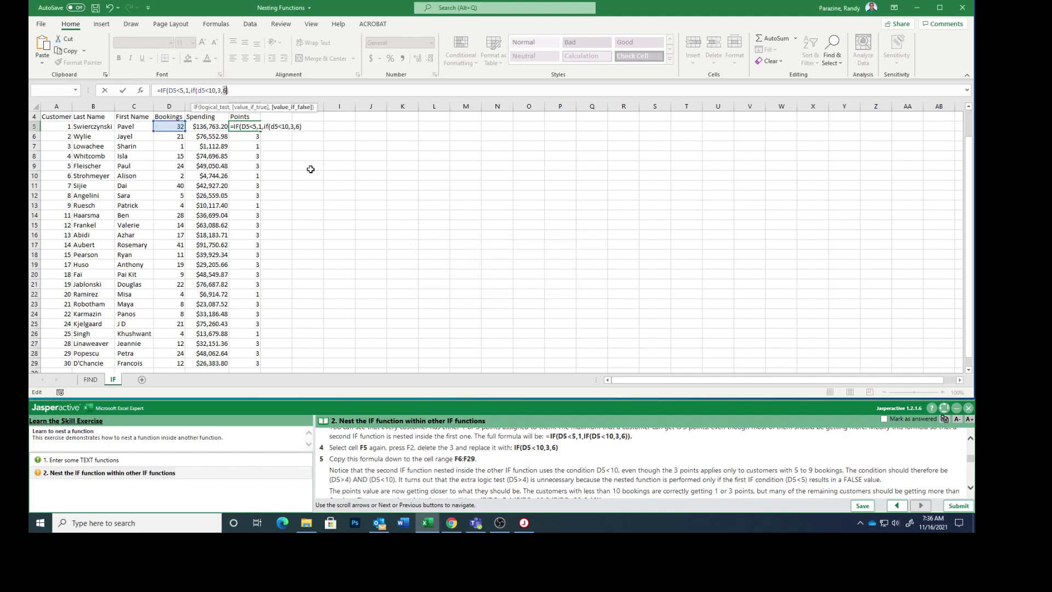
pyautogui.click(110, 8)
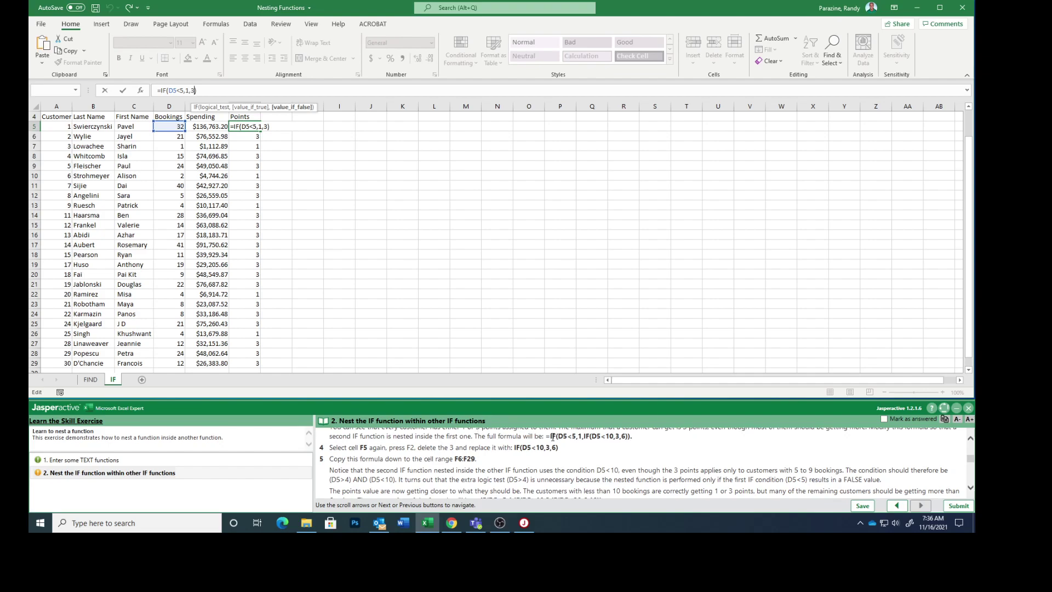
pyautogui.moveTo(547, 436); pyautogui.dragTo(629, 437)
pyautogui.hotkey('ctrl', 'c')
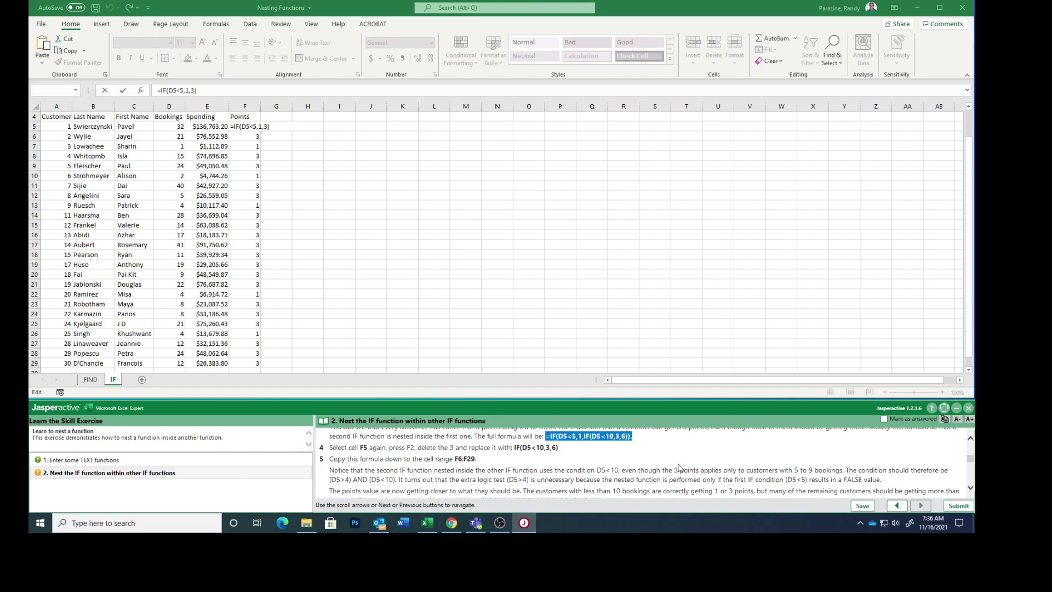
# - Replace F5 with =IF(D5<5,1,IF(D5<10,3,6)), removing the trailing period, and fill it down to F29
pyautogui.click(236, 129)
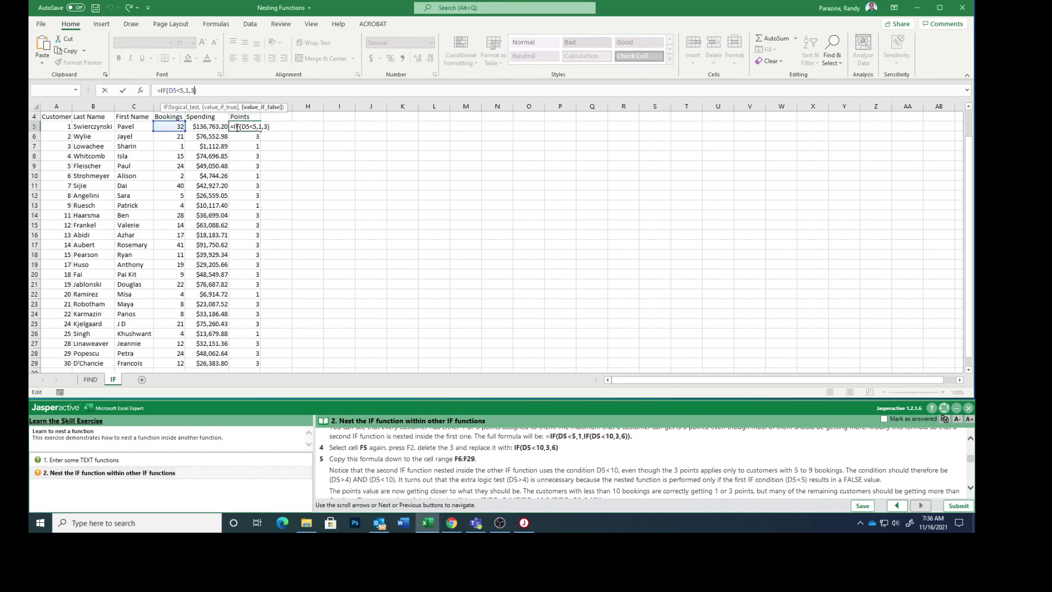
pyautogui.moveTo(179, 90); pyautogui.dragTo(145, 90)
pyautogui.press('Delete')
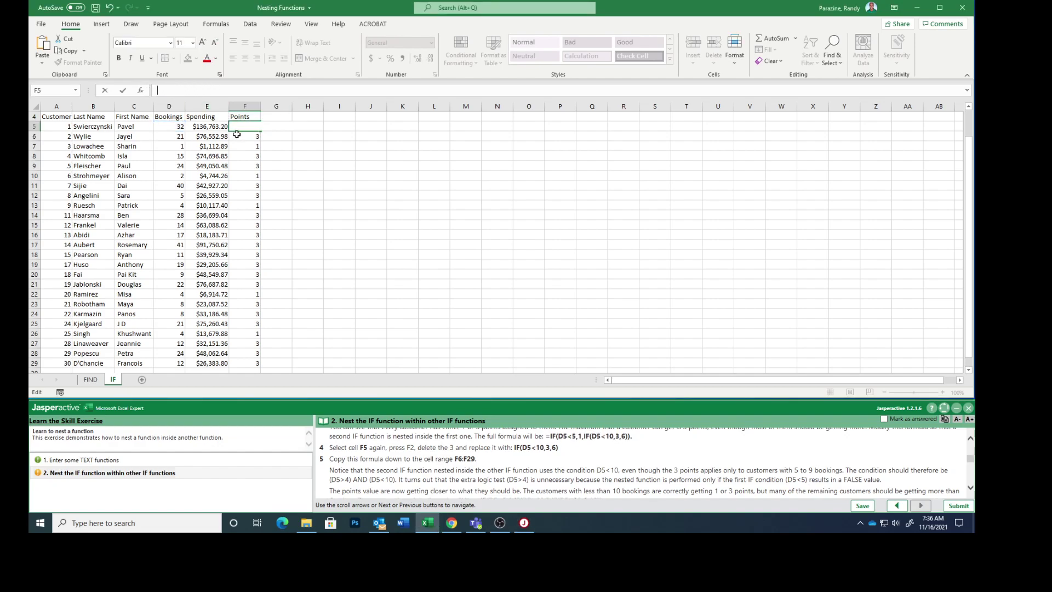
pyautogui.rightClick(241, 127)
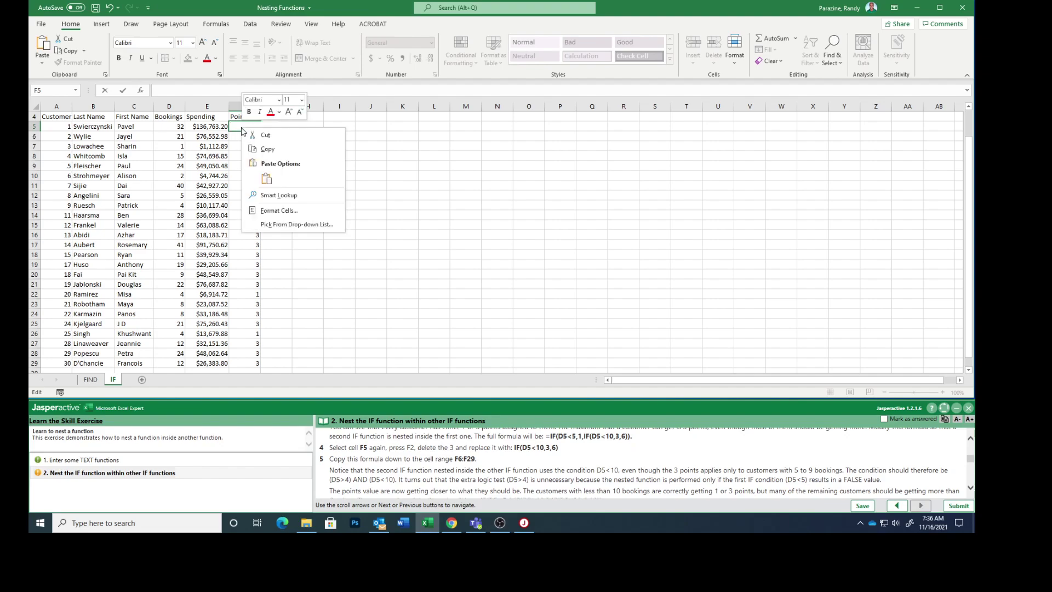
pyautogui.click(266, 179)
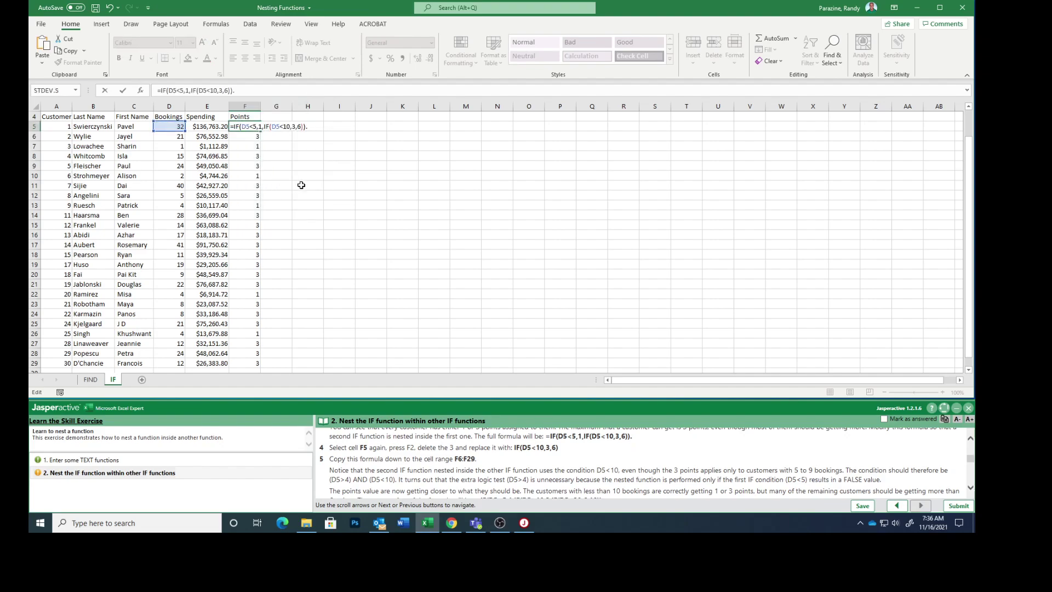
pyautogui.press('BackSpace')
pyautogui.press('Return')
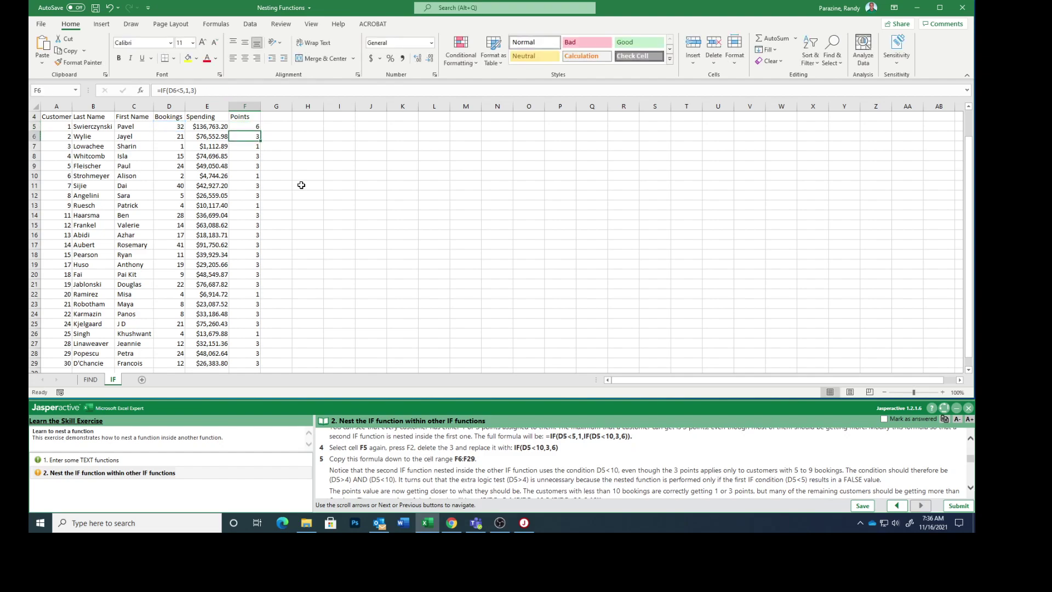
pyautogui.click(248, 129)
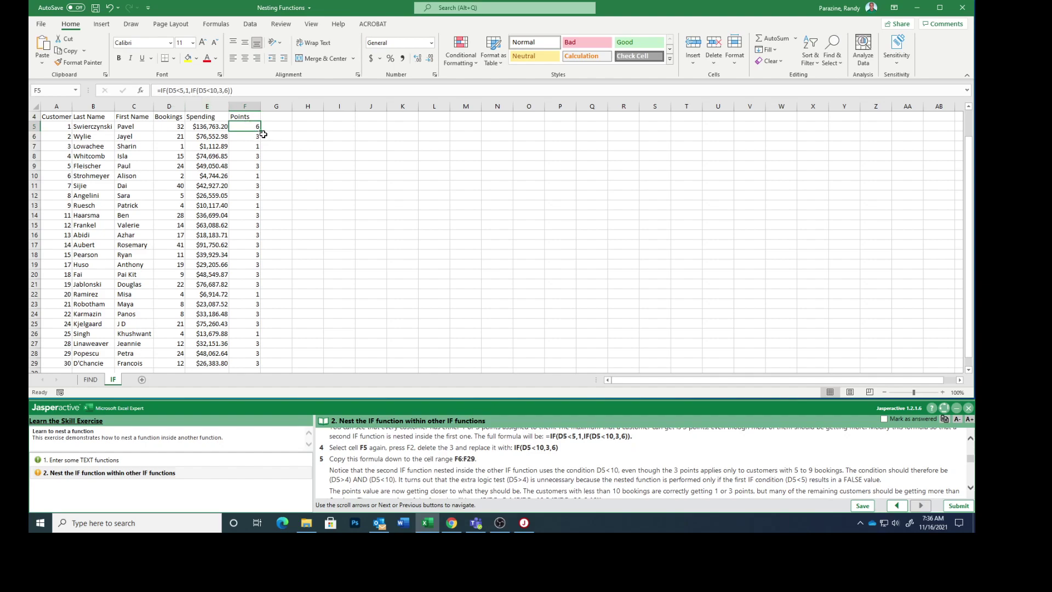
pyautogui.moveTo(261, 131); pyautogui.dragTo(271, 345)
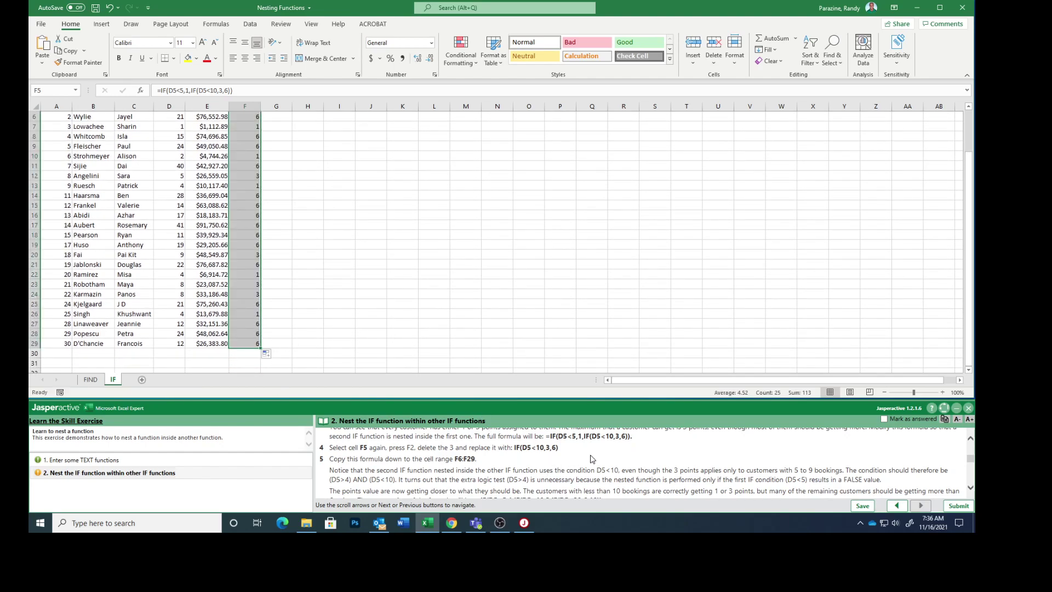
# - Scroll the instructions and copy the three-level formula =IF(D5<5,1,IF(D5<10,3,IF(D5<20,6,10))
pyautogui.scroll(-2, 591, 462)
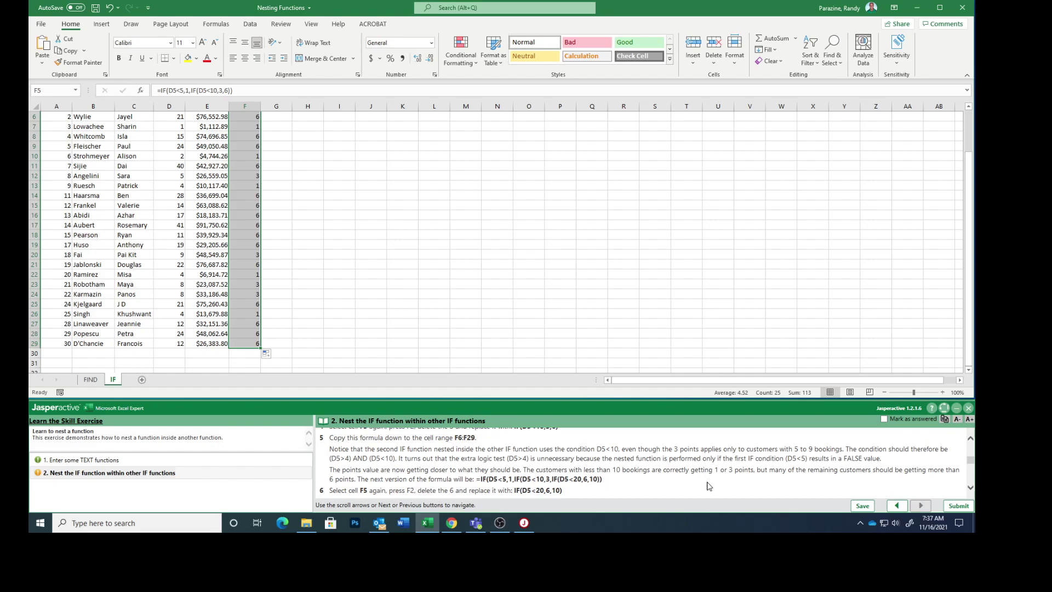
pyautogui.scroll(-1, 709, 486)
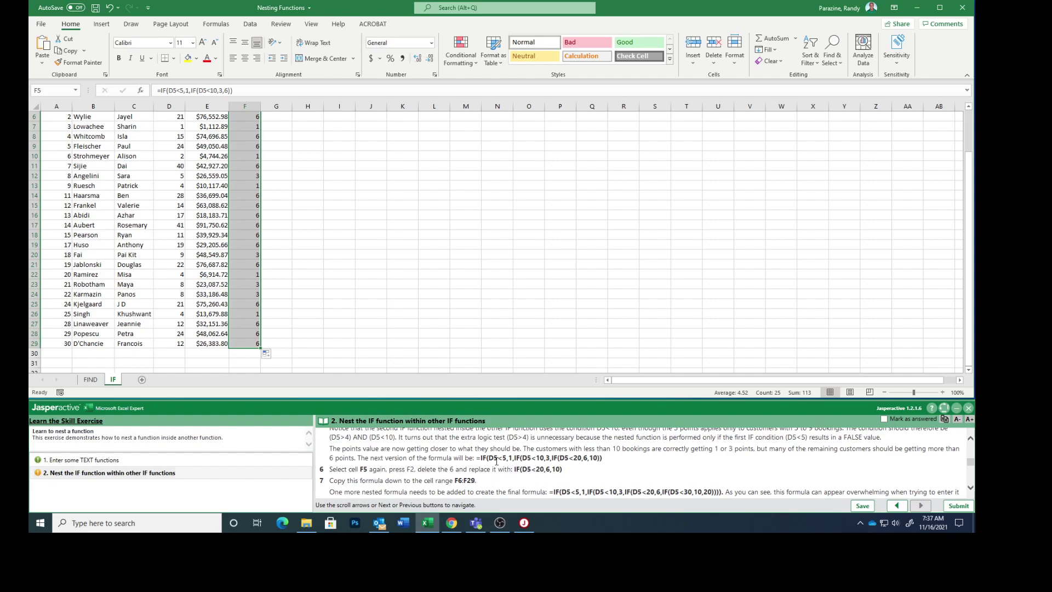
pyautogui.moveTo(476, 458); pyautogui.dragTo(602, 457)
pyautogui.hotkey('ctrl', 'c')
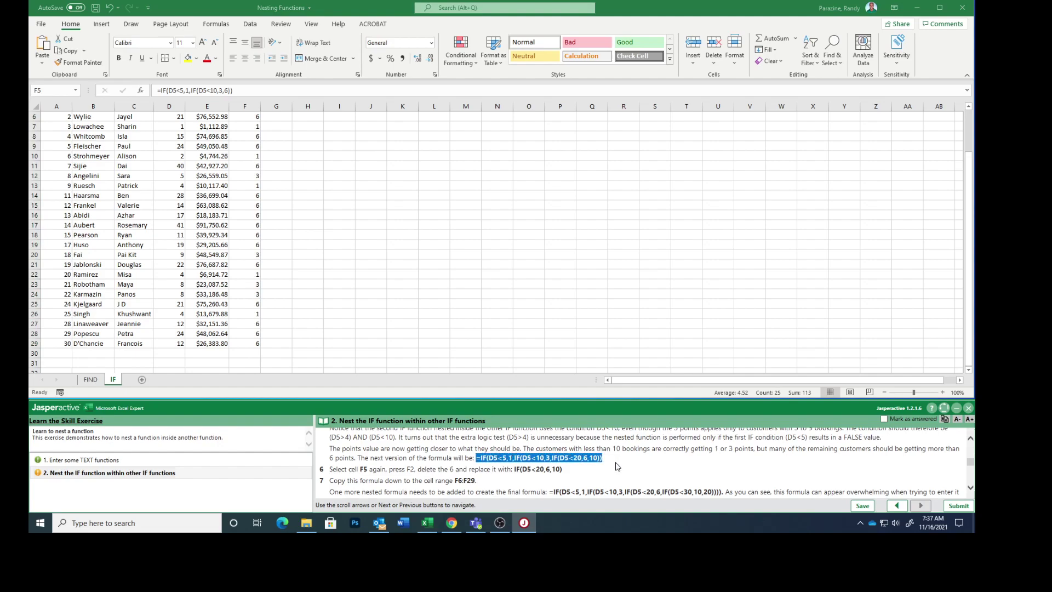
pyautogui.scroll(2, 306, 211)
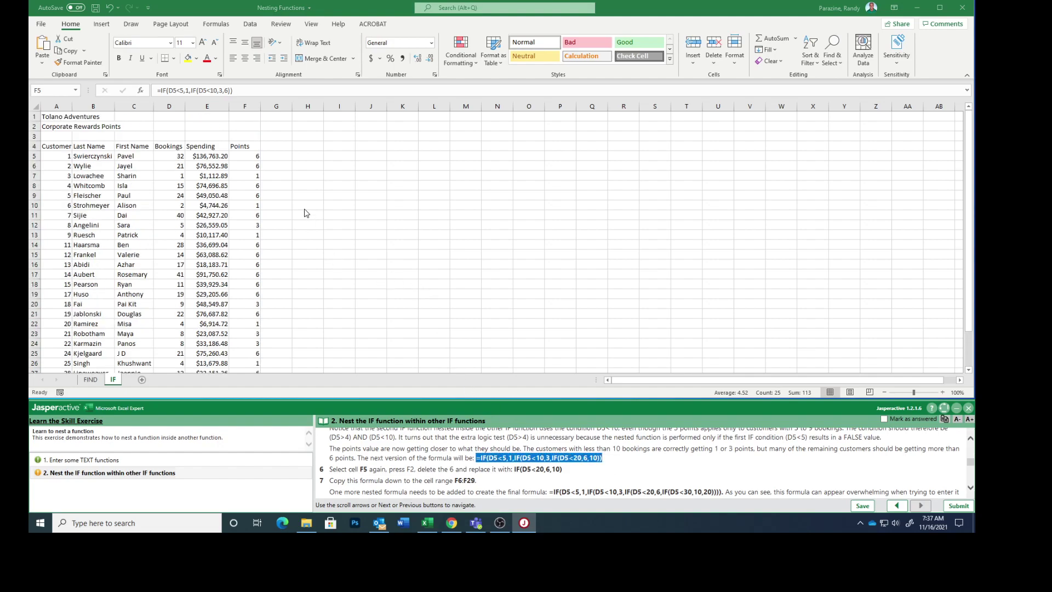
# - Select F5 and clear its existing formula after a first paste attempt
pyautogui.click(249, 159)
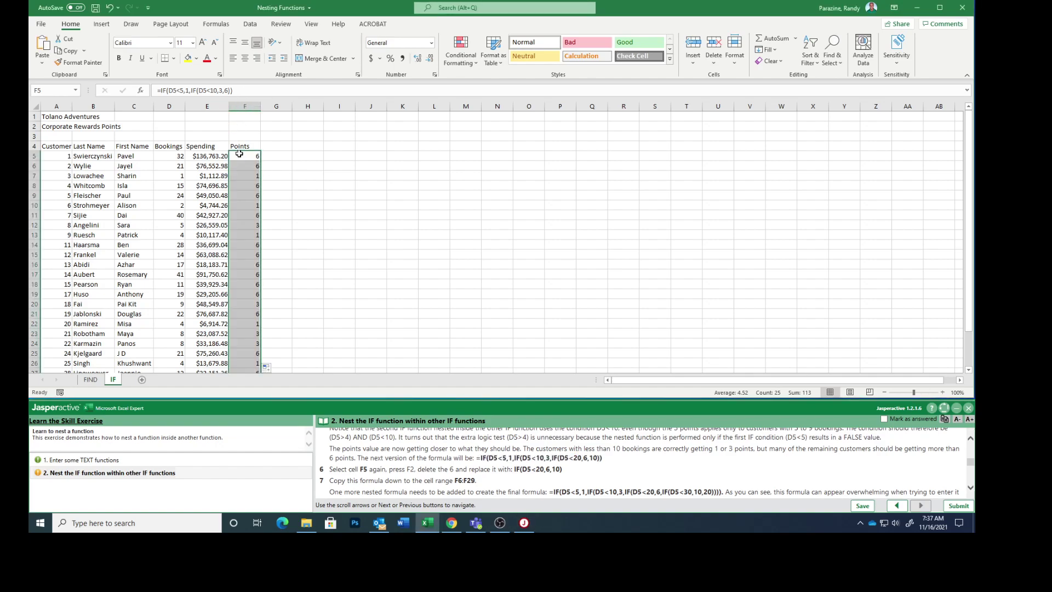
pyautogui.click(247, 156)
pyautogui.rightClick(247, 156)
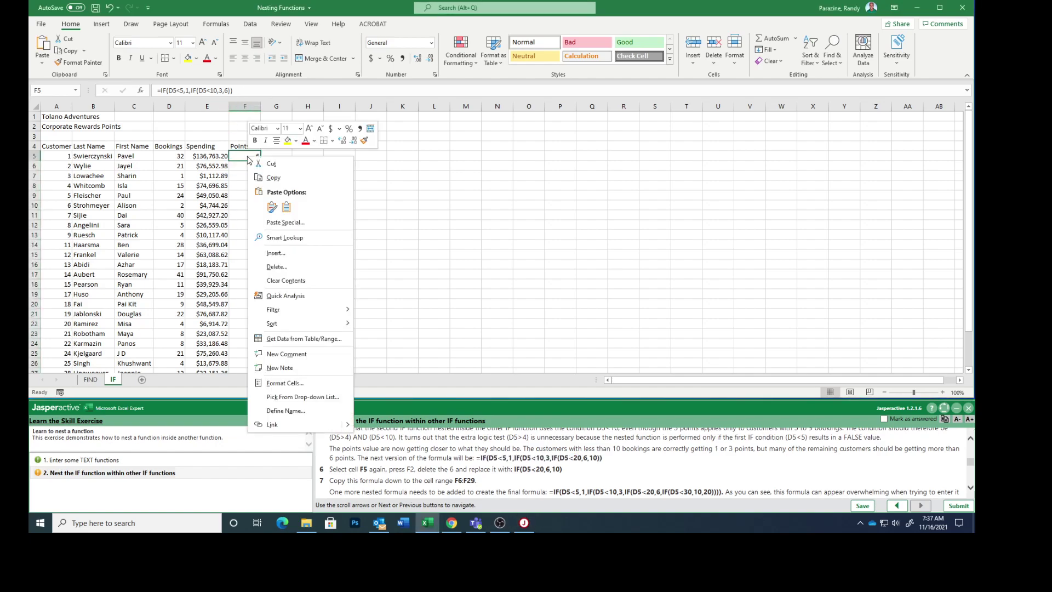
pyautogui.click(286, 208)
pyautogui.click(242, 90)
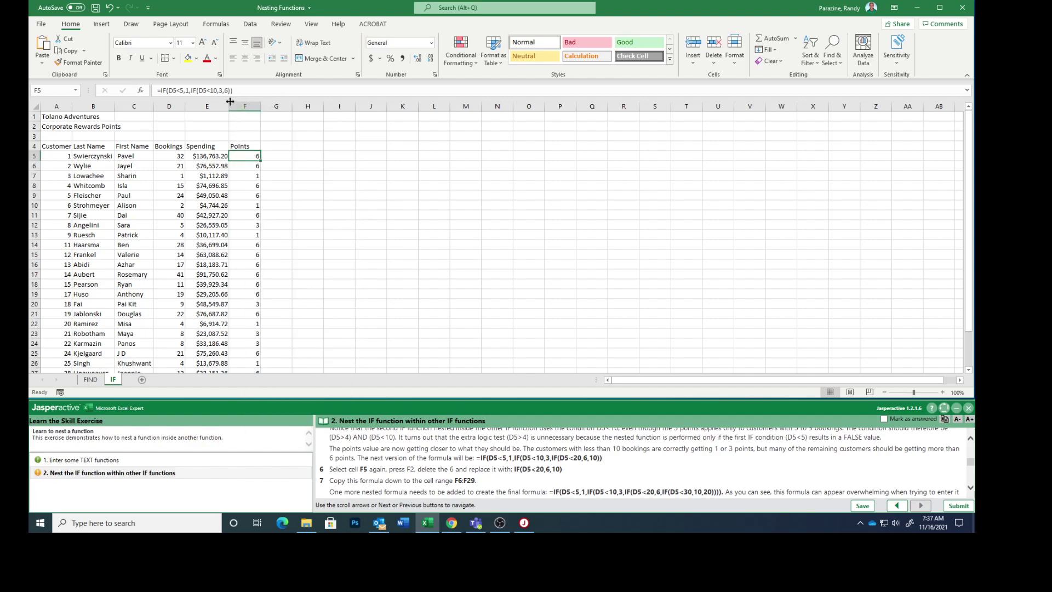
pyautogui.moveTo(238, 91); pyautogui.dragTo(154, 92)
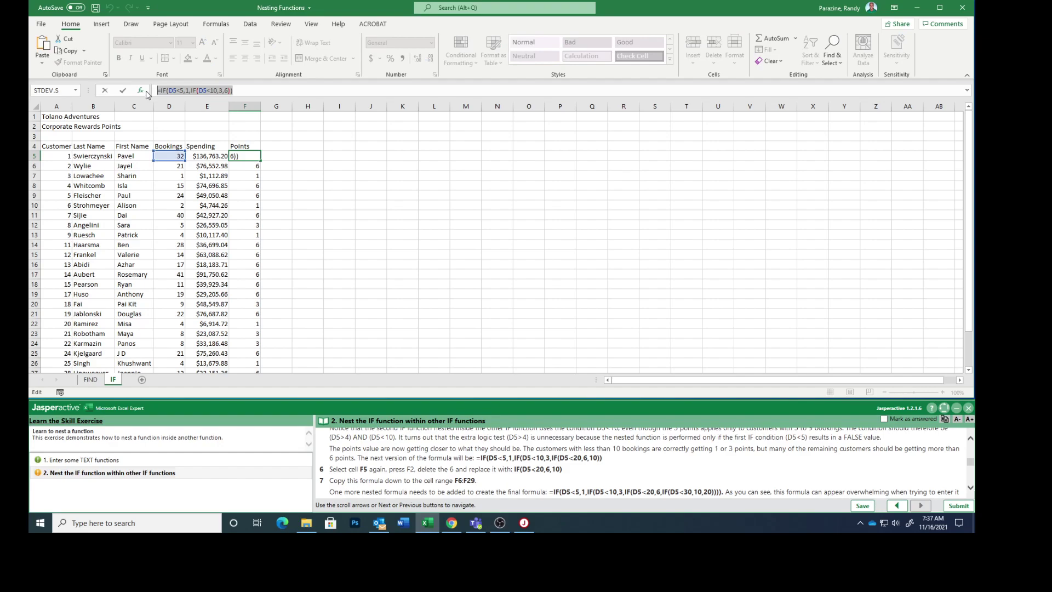
pyautogui.press('Delete')
# - Paste the three-level IF into F5, decline the parenthesis correction, then delete the faulty formula
pyautogui.rightClick(246, 158)
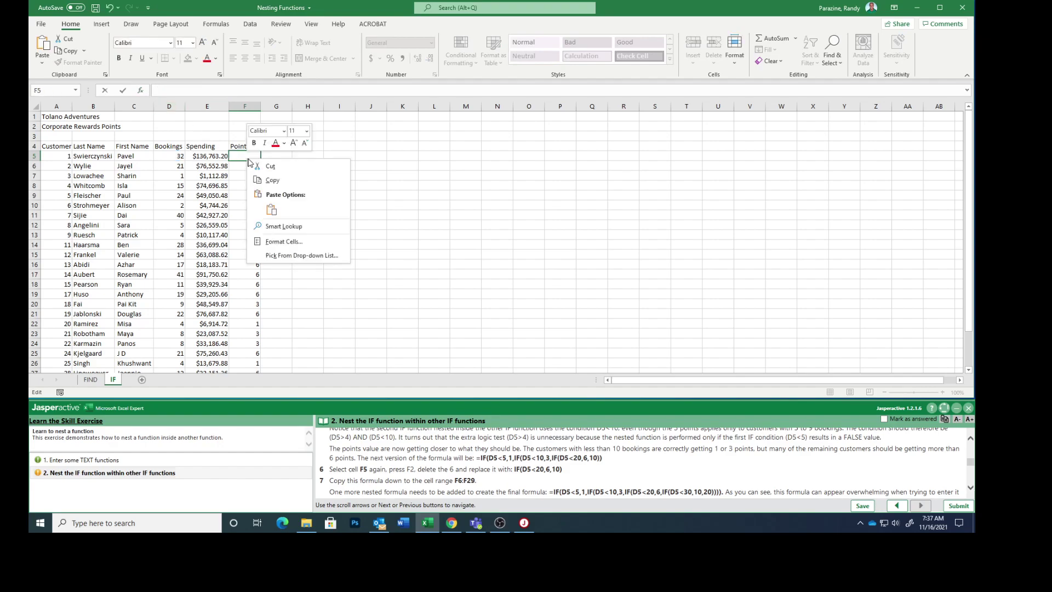
pyautogui.click(268, 209)
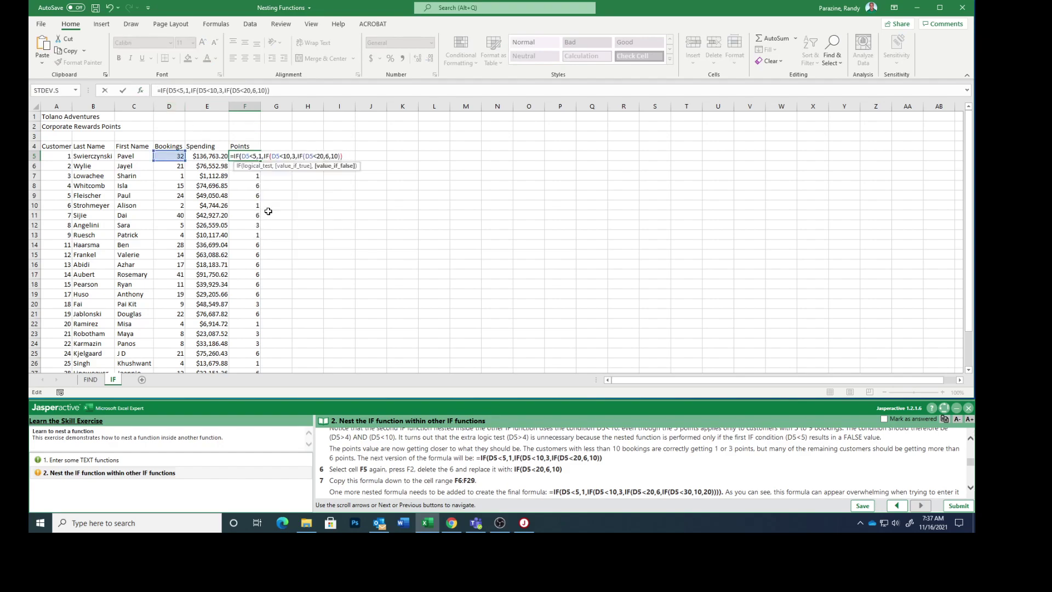
pyautogui.press('Return')
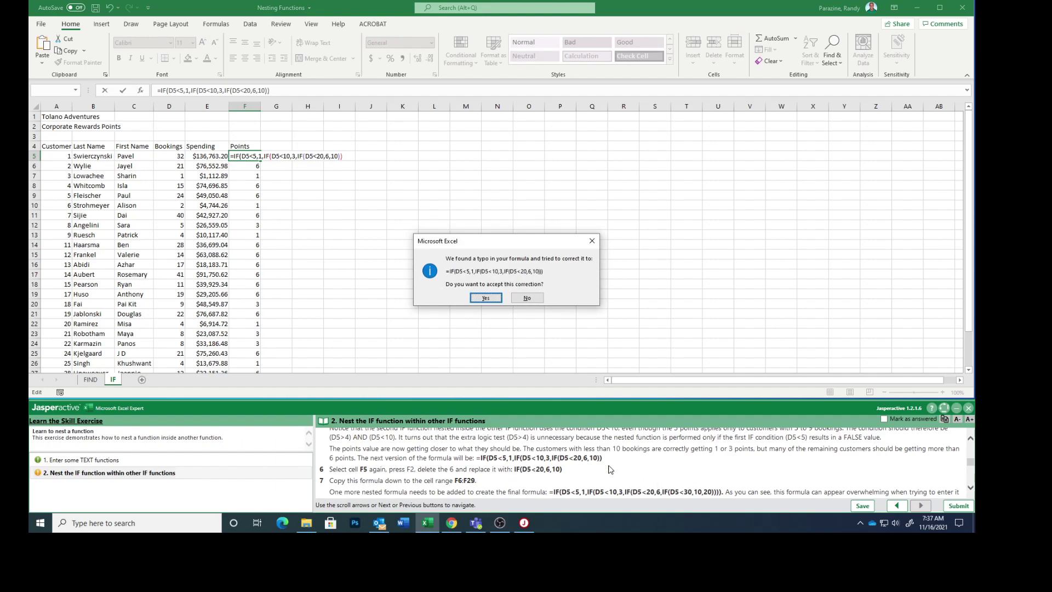
pyautogui.click(525, 299)
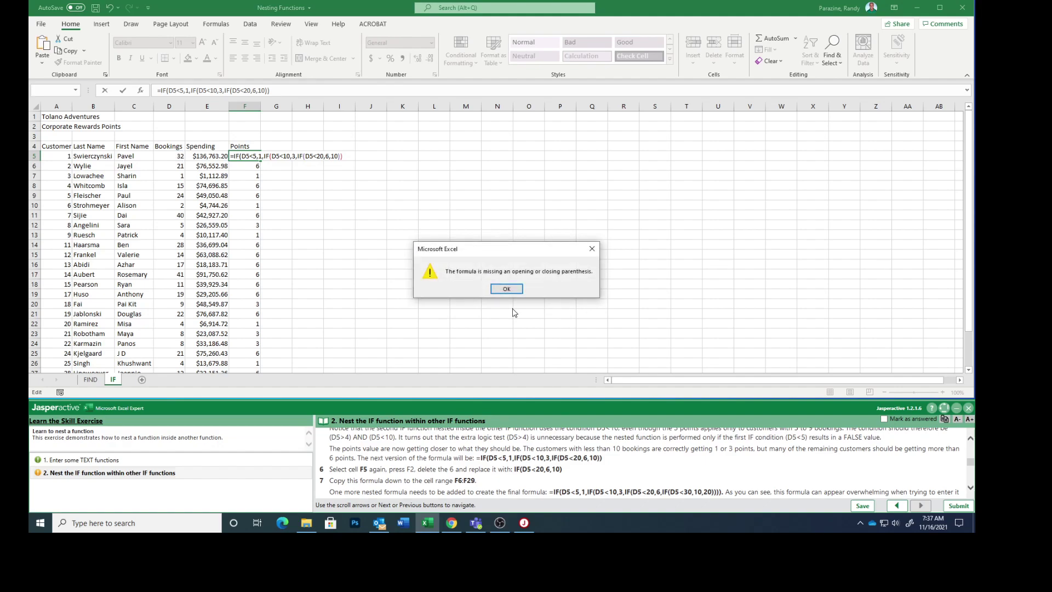
pyautogui.click(506, 289)
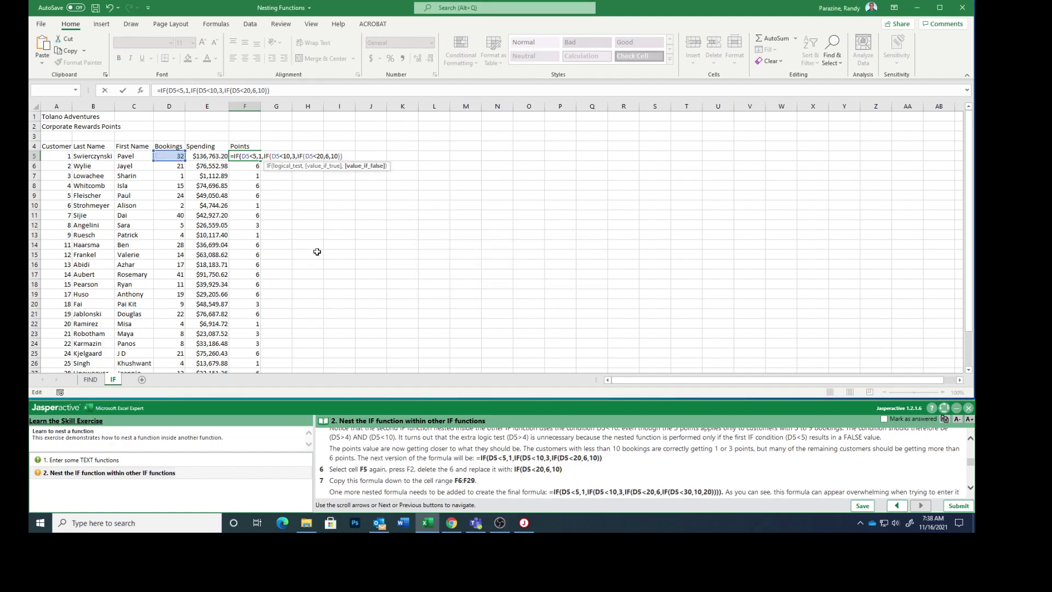
pyautogui.moveTo(277, 90); pyautogui.dragTo(100, 86)
pyautogui.press('Delete')
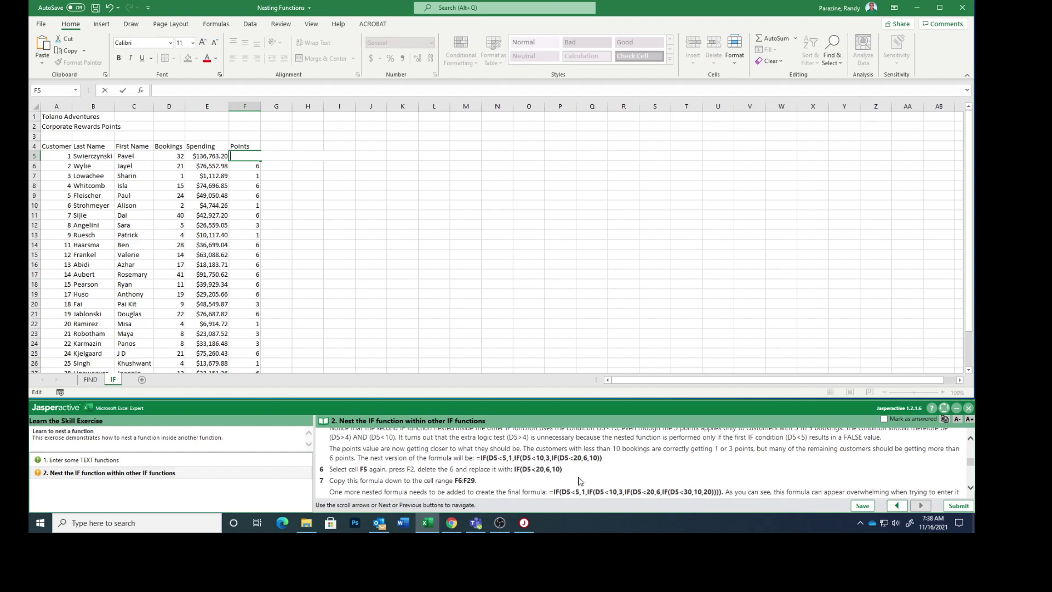
# - Copy the final four-level nested IF formula from the instructions
pyautogui.scroll(-2, 591, 478)
pyautogui.scroll(-5, 592, 478)
pyautogui.scroll(4, 591, 477)
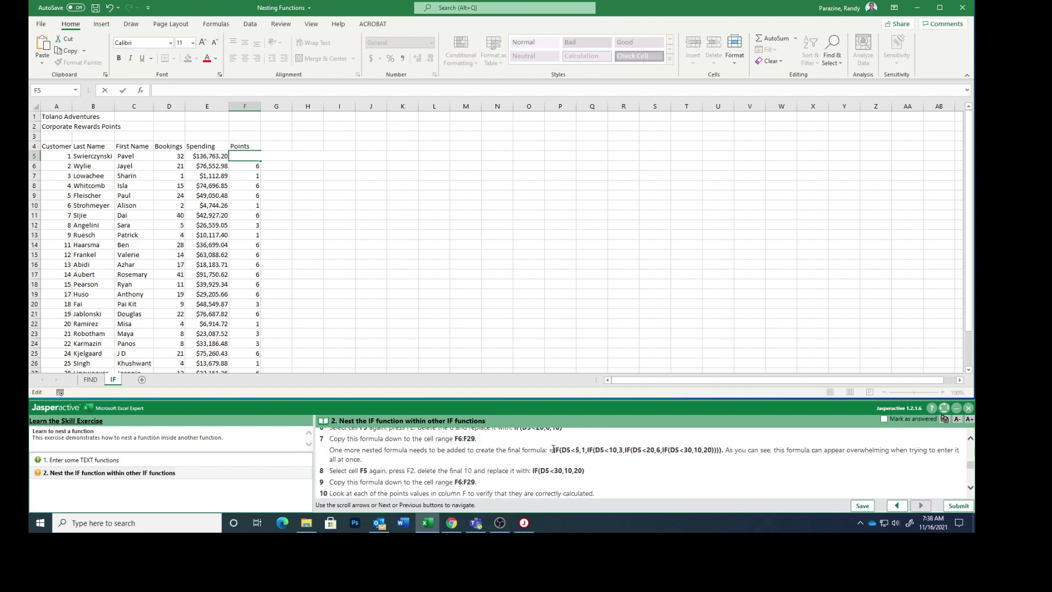
pyautogui.moveTo(550, 451); pyautogui.dragTo(717, 446)
pyautogui.hotkey('ctrl', 'c')
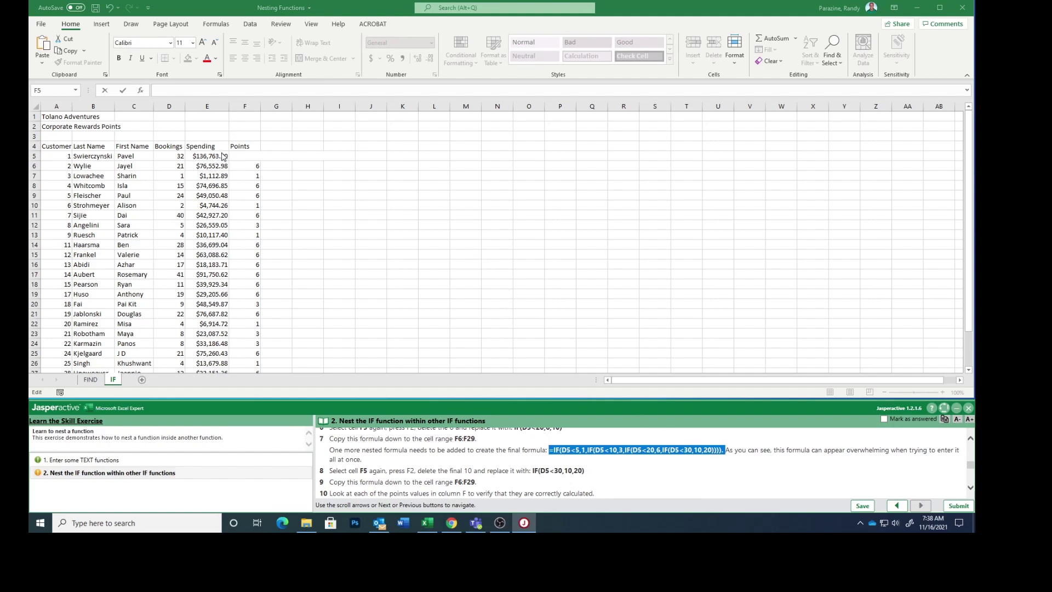
# - Paste it into F5, dismiss the error, remove the stray period, and enter it so F5 shows 20
pyautogui.click(254, 156)
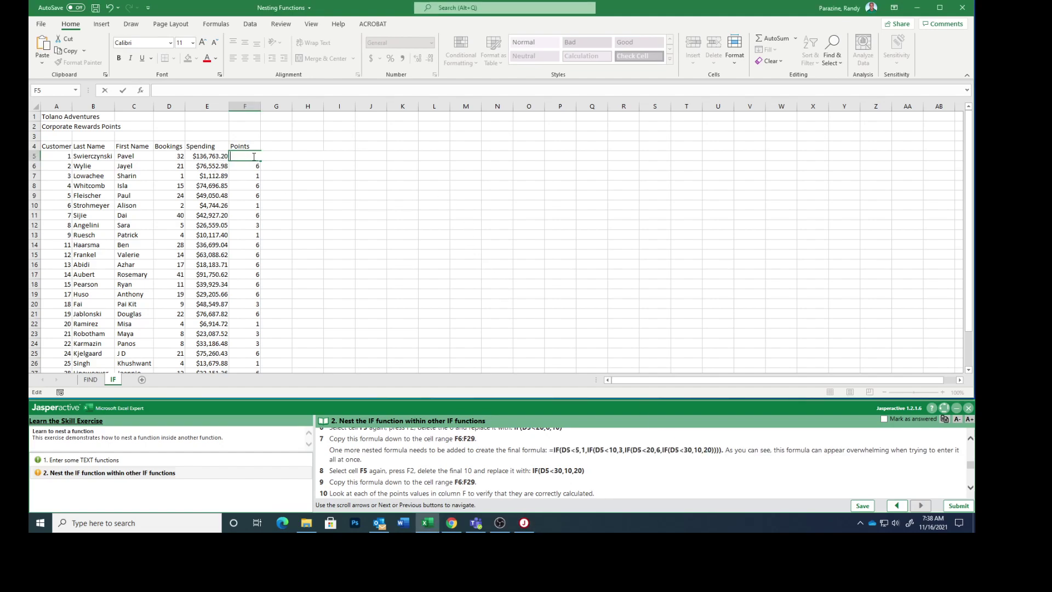
pyautogui.rightClick(241, 156)
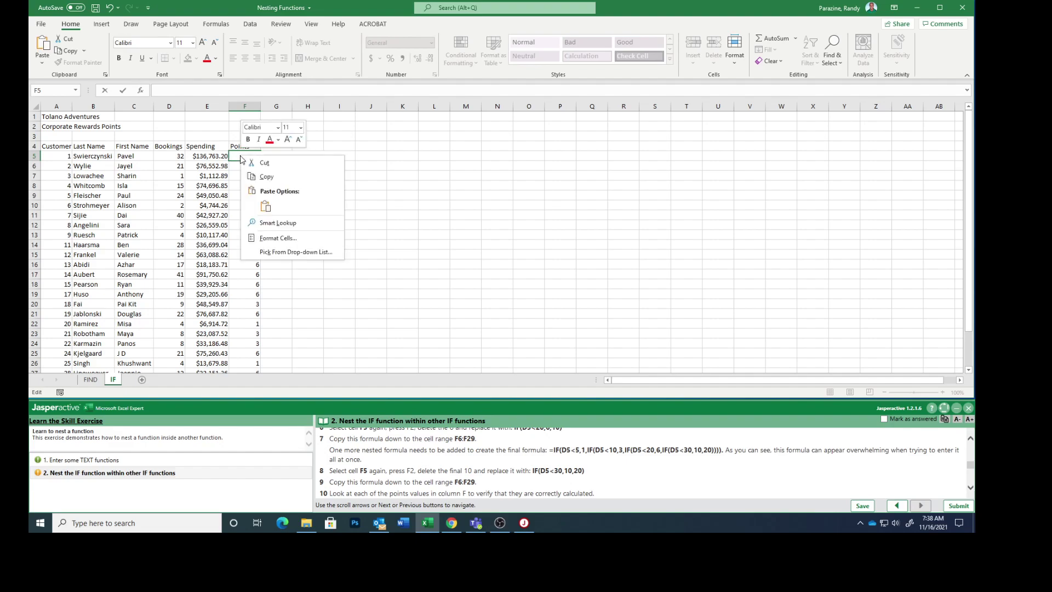
pyautogui.click(265, 206)
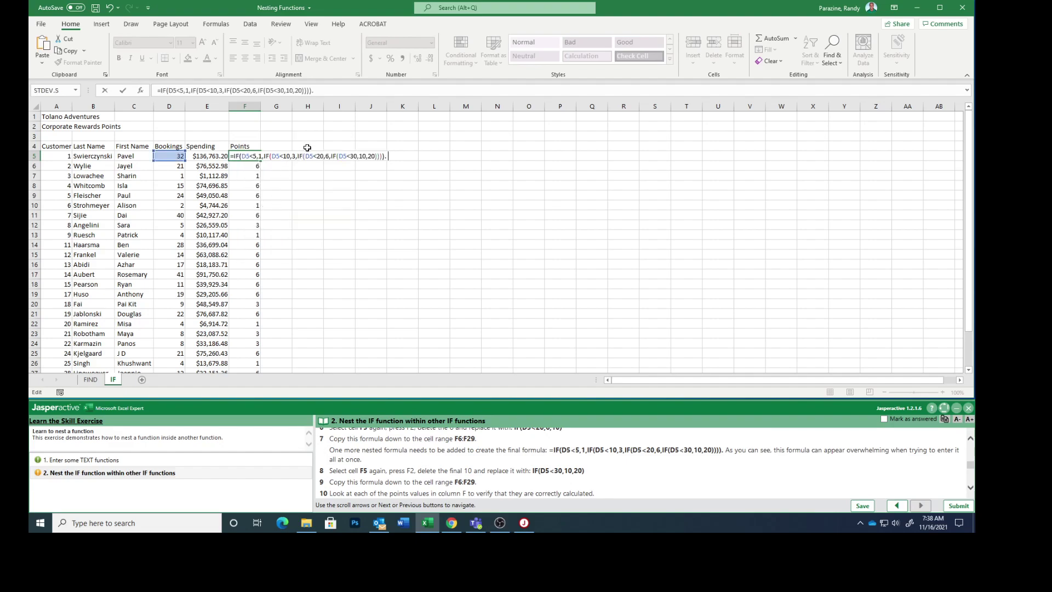
pyautogui.press('Return')
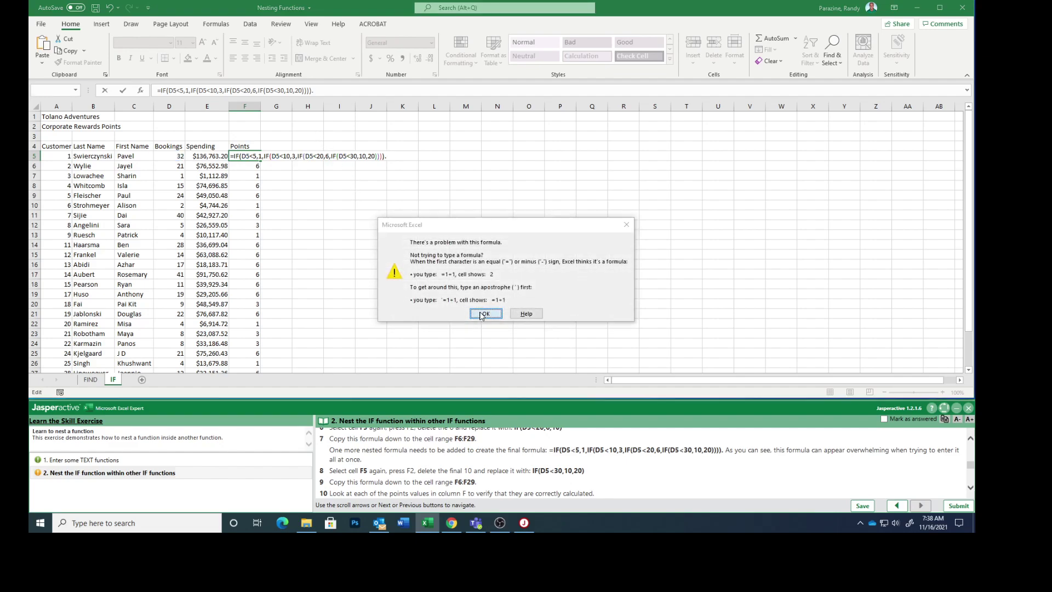
pyautogui.click(480, 313)
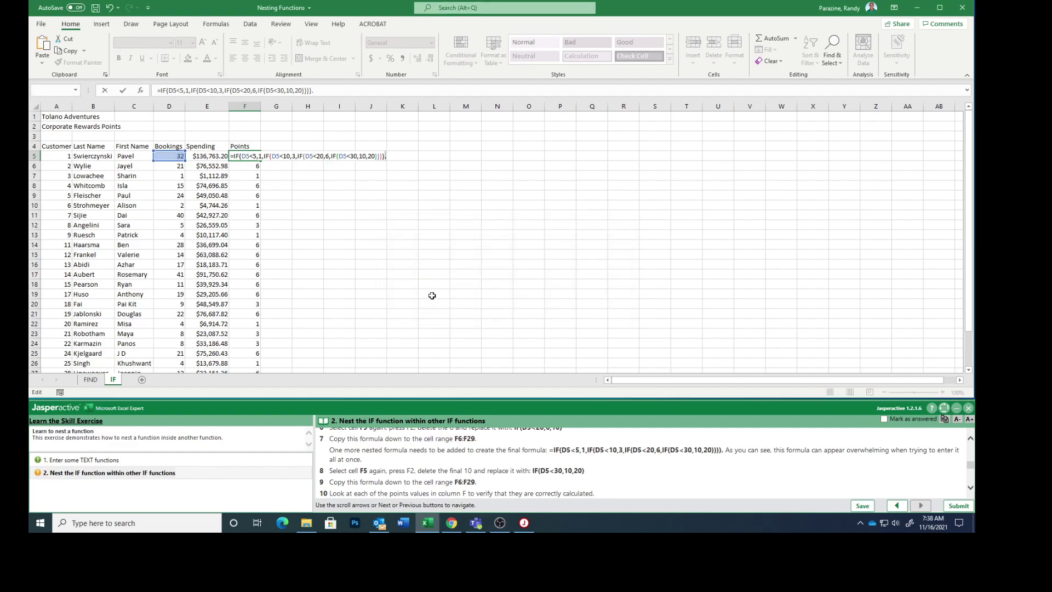
pyautogui.click(324, 92)
pyautogui.press('Return')
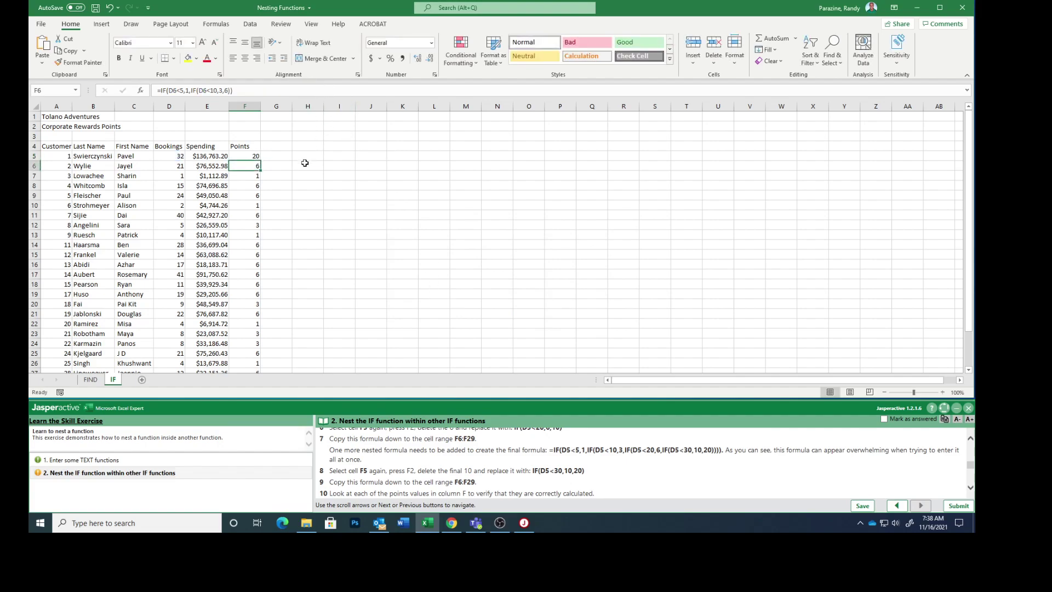
pyautogui.click(245, 156)
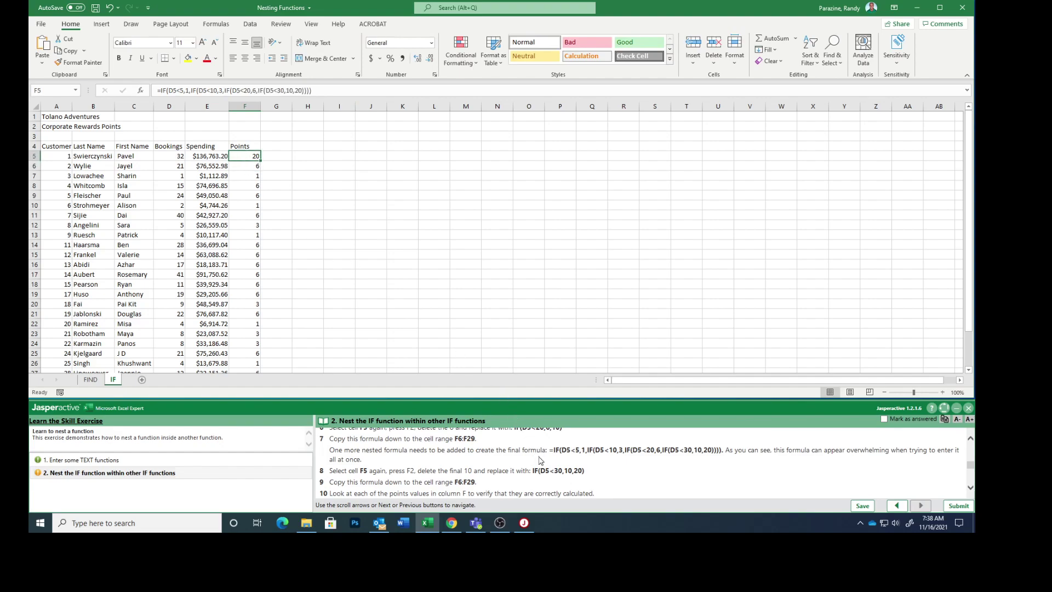
pyautogui.scroll(-3, 540, 460)
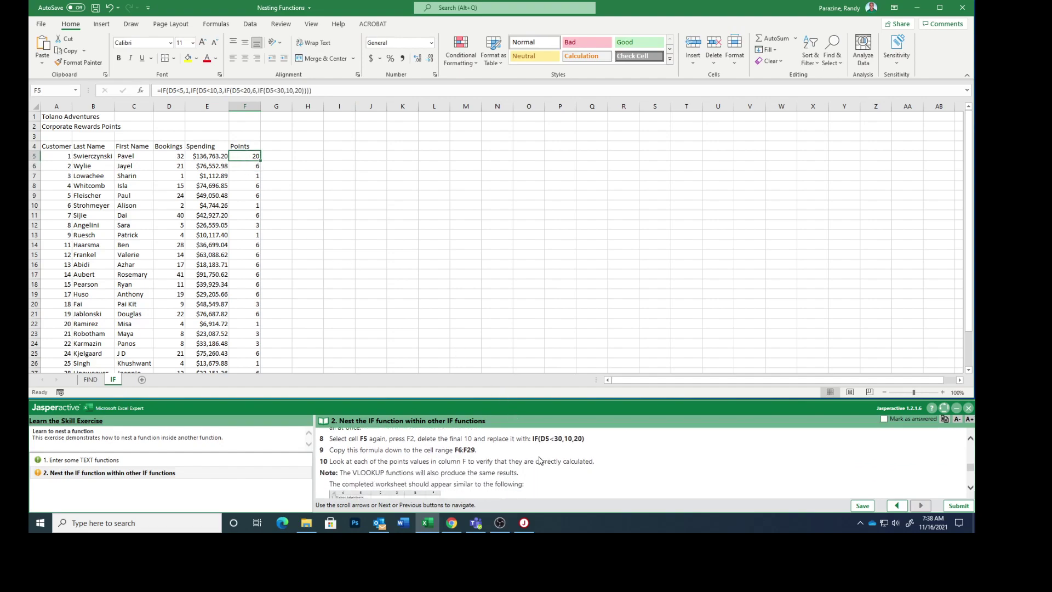
pyautogui.scroll(1, 540, 460)
pyautogui.scroll(1, 540, 458)
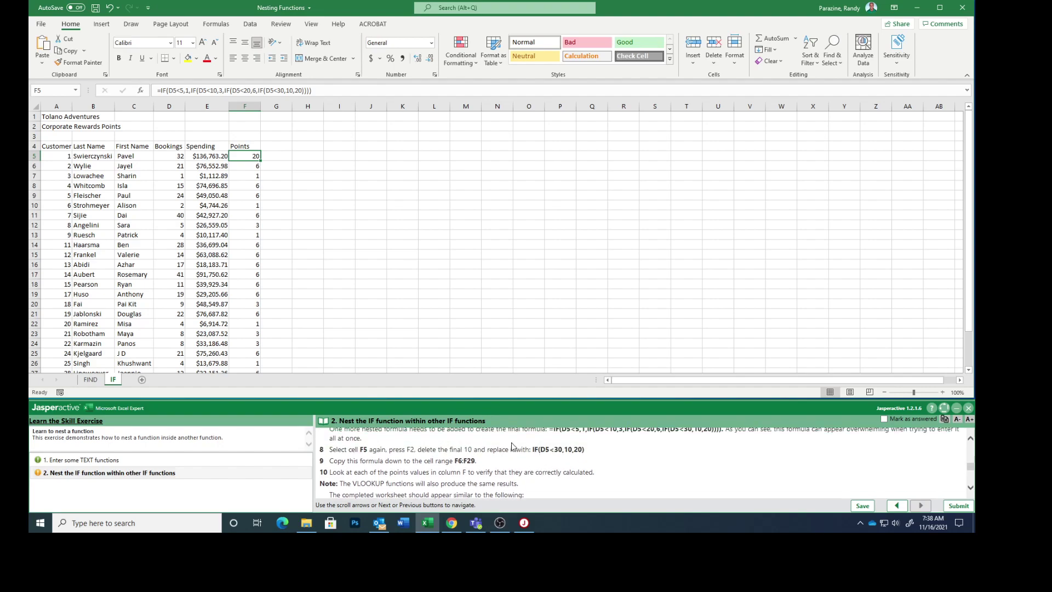
pyautogui.scroll(2, 529, 458)
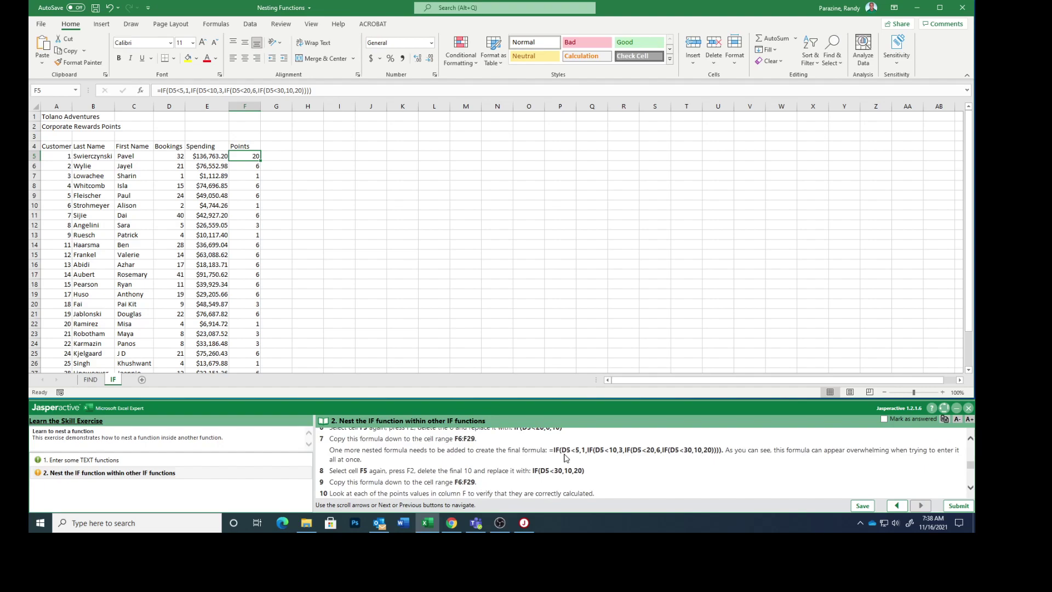
pyautogui.scroll(-2, 566, 458)
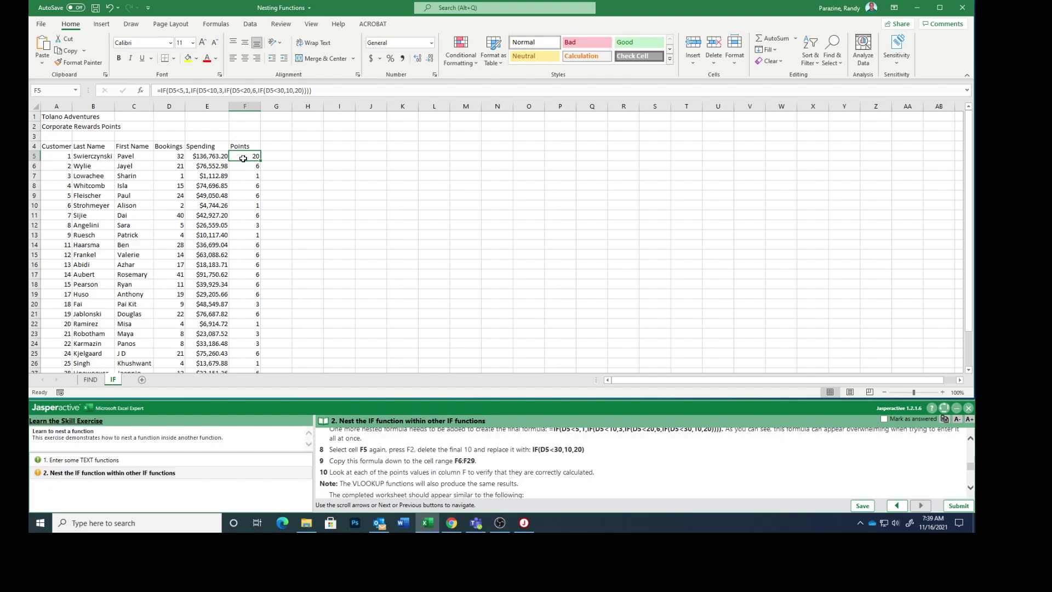
pyautogui.scroll(-4, 538, 468)
pyautogui.scroll(-5, 538, 468)
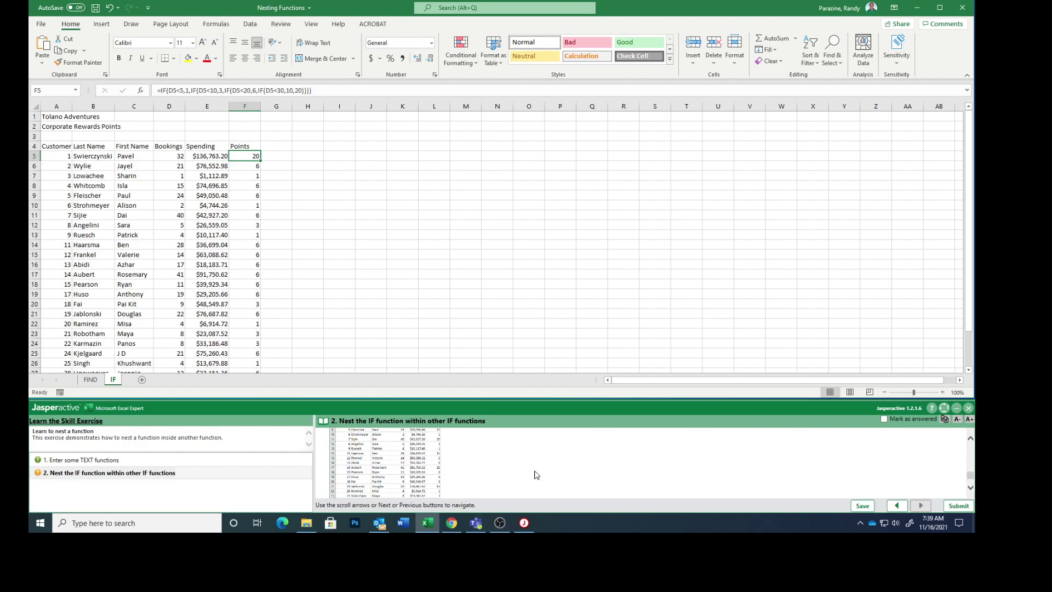
pyautogui.scroll(5, 404, 461)
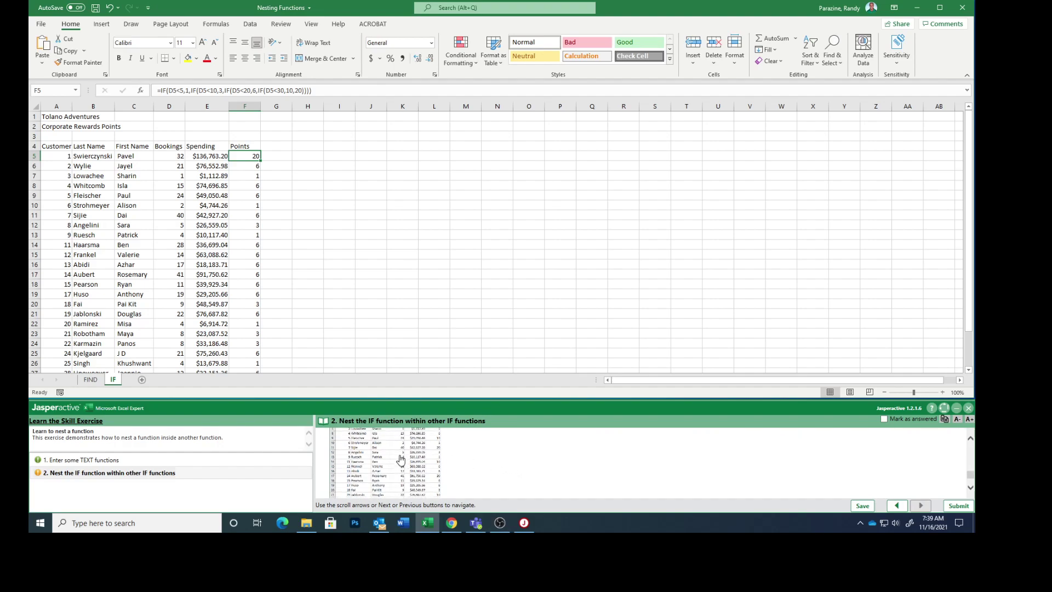
pyautogui.scroll(6, 402, 475)
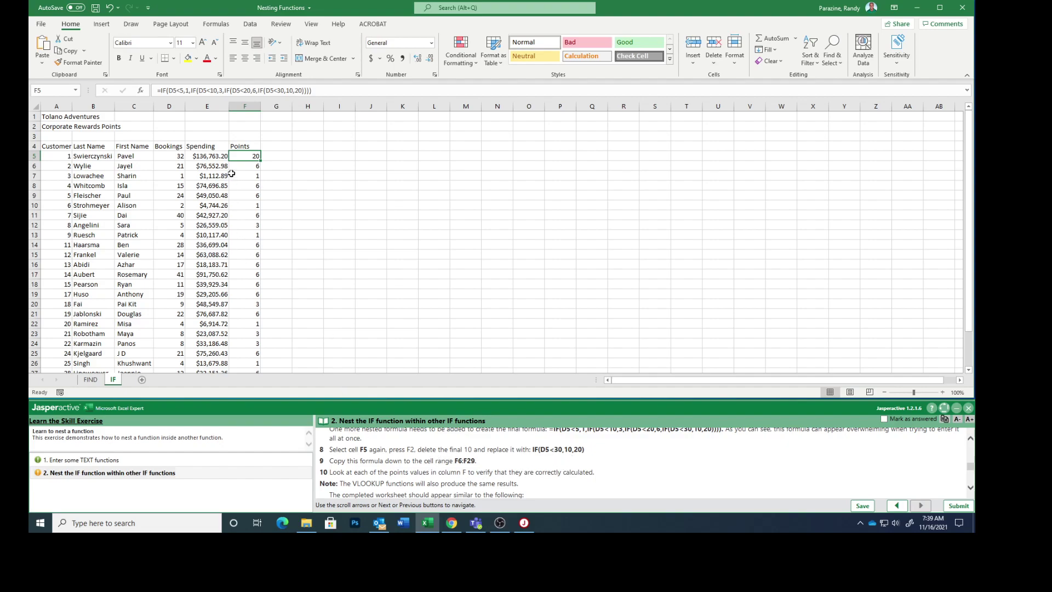
# - Fill the four-level nested IF from F5 down to F29 and enlarge the completed-worksheet preview
pyautogui.moveTo(260, 159); pyautogui.dragTo(272, 359)
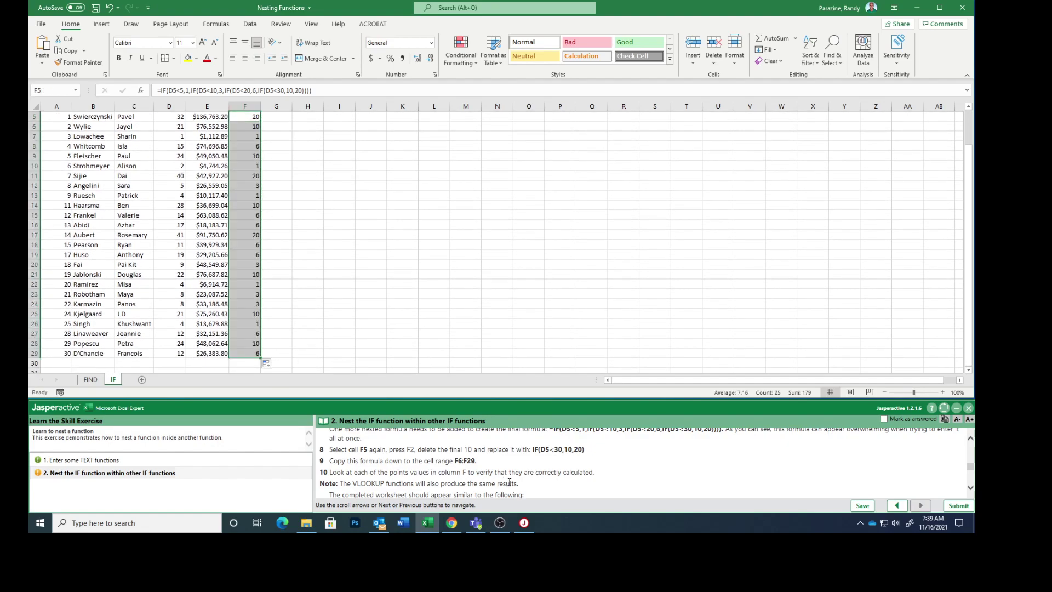
pyautogui.scroll(-3, 538, 473)
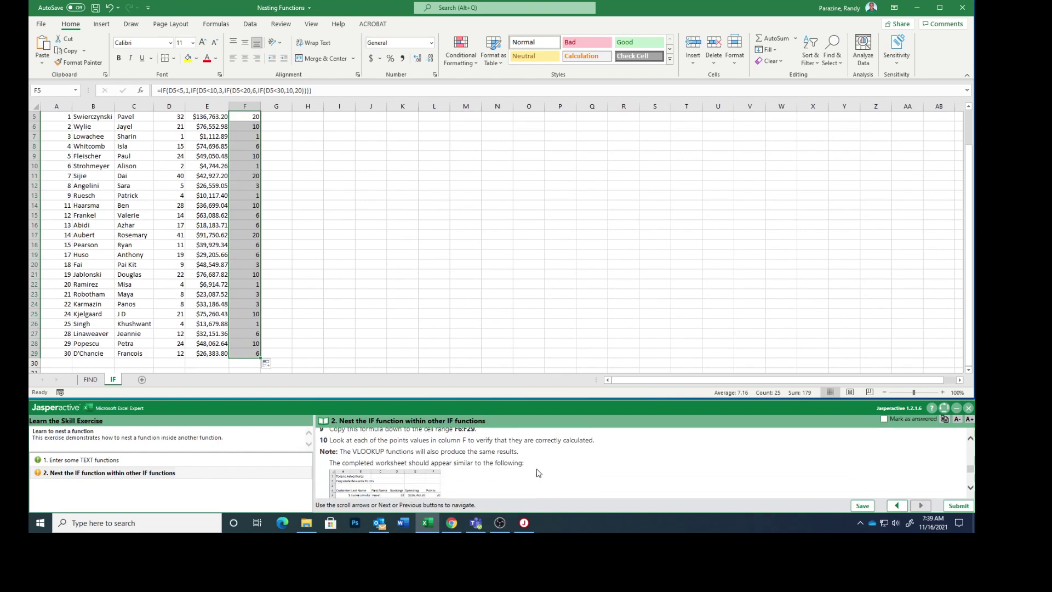
pyautogui.scroll(-1, 515, 458)
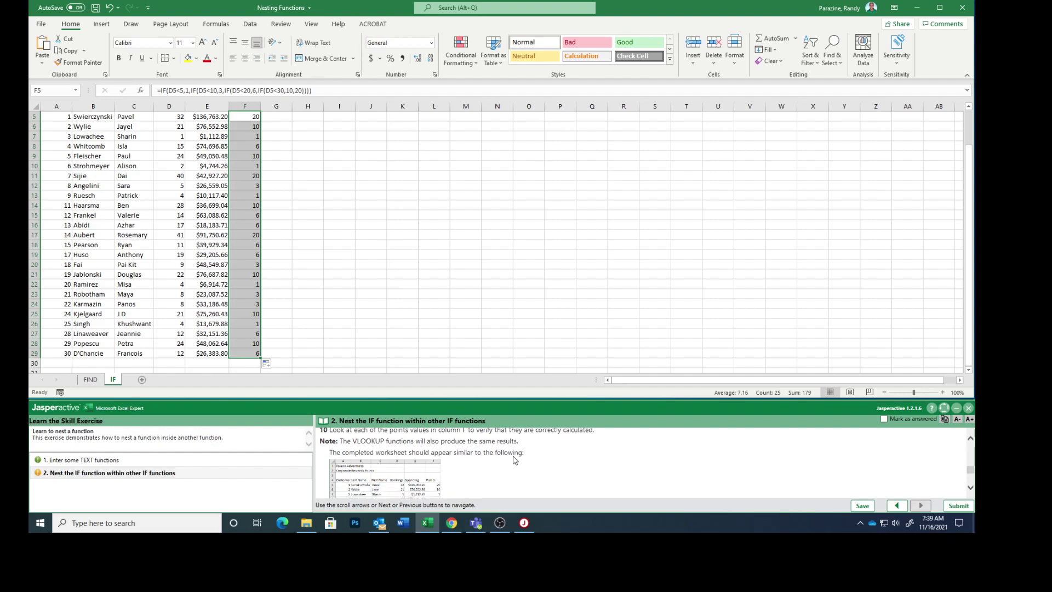
pyautogui.scroll(-4, 515, 459)
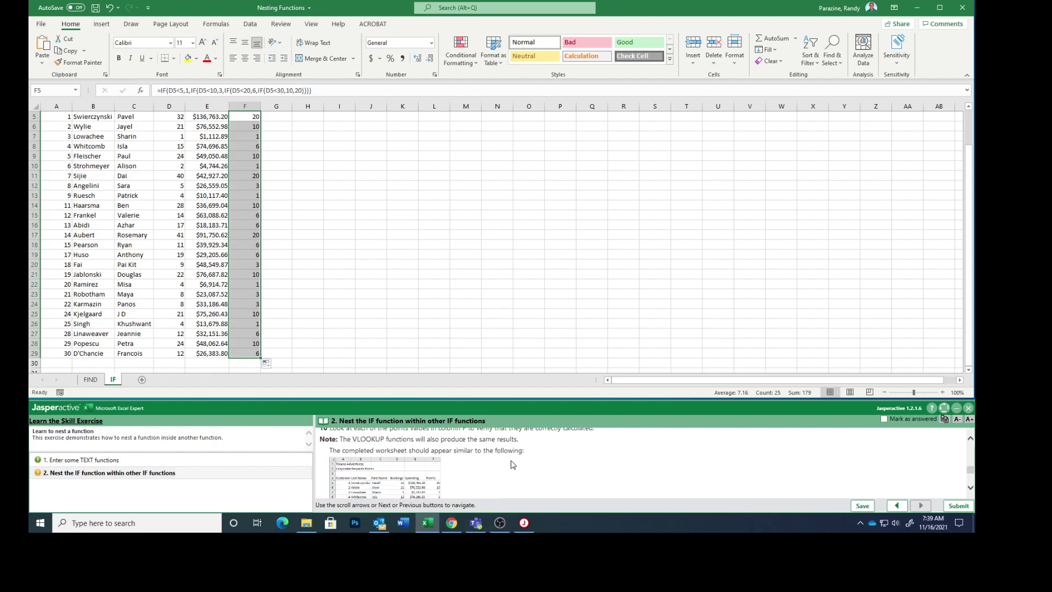
pyautogui.click(402, 475)
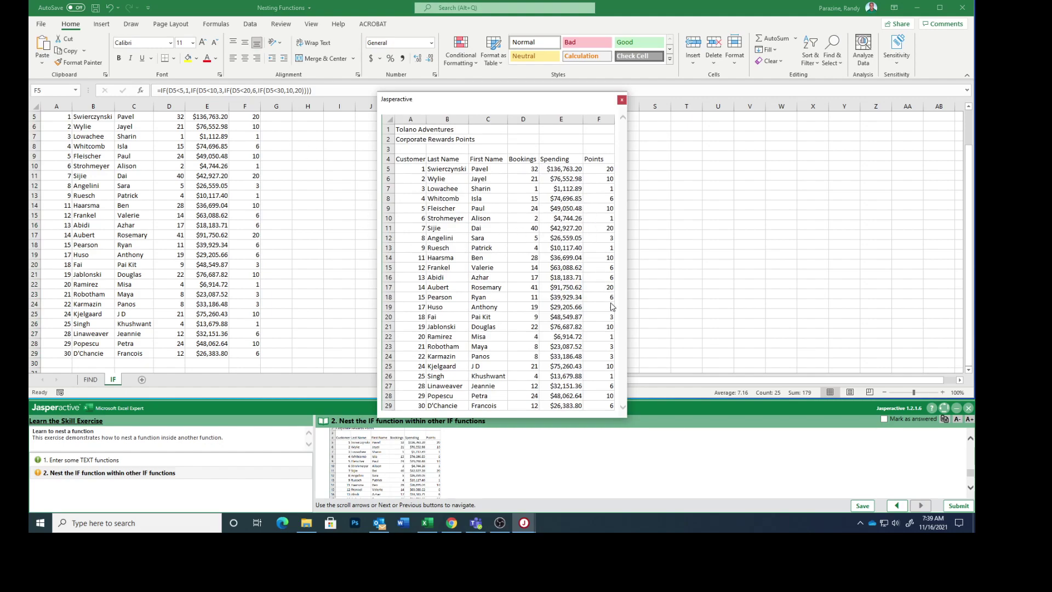
# - Close the worksheet preview, mark the nested IF task answered, and confirm submitting results for scoring
pyautogui.click(621, 99)
pyautogui.scroll(-2, 498, 466)
pyautogui.scroll(-2, 497, 466)
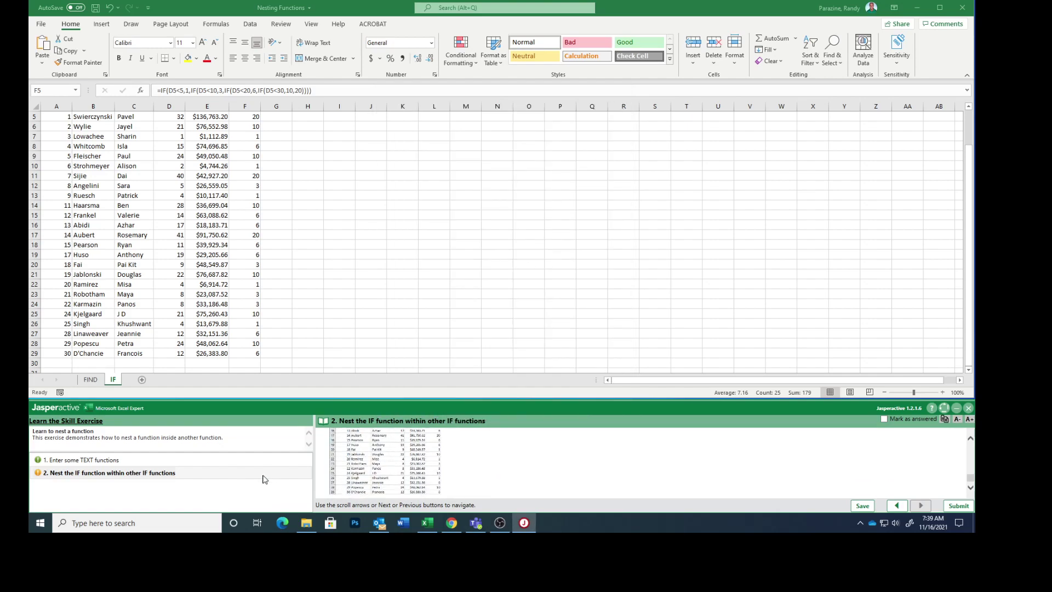
pyautogui.click(887, 419)
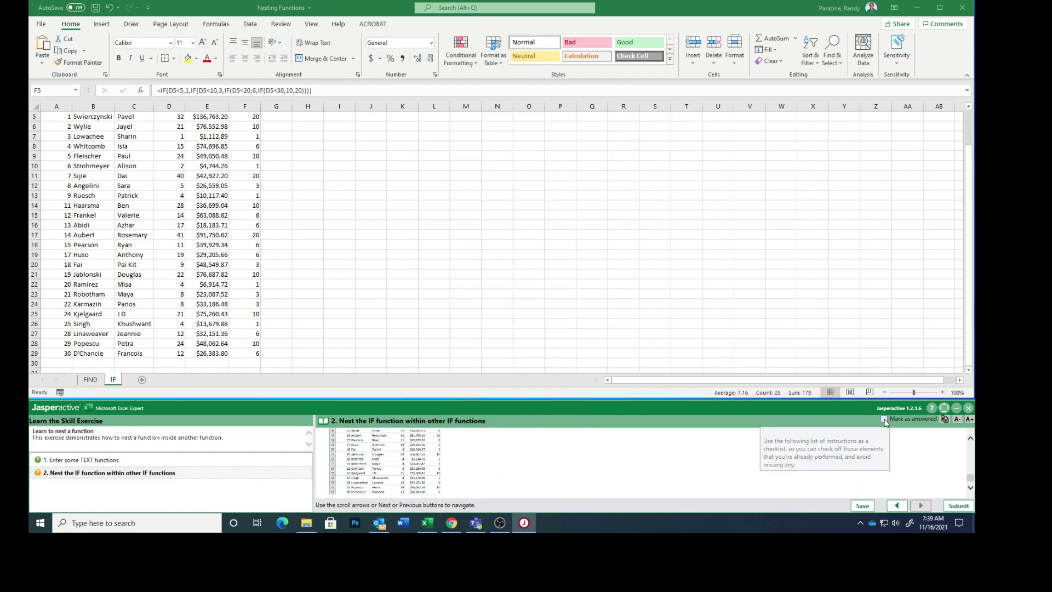
pyautogui.click(957, 507)
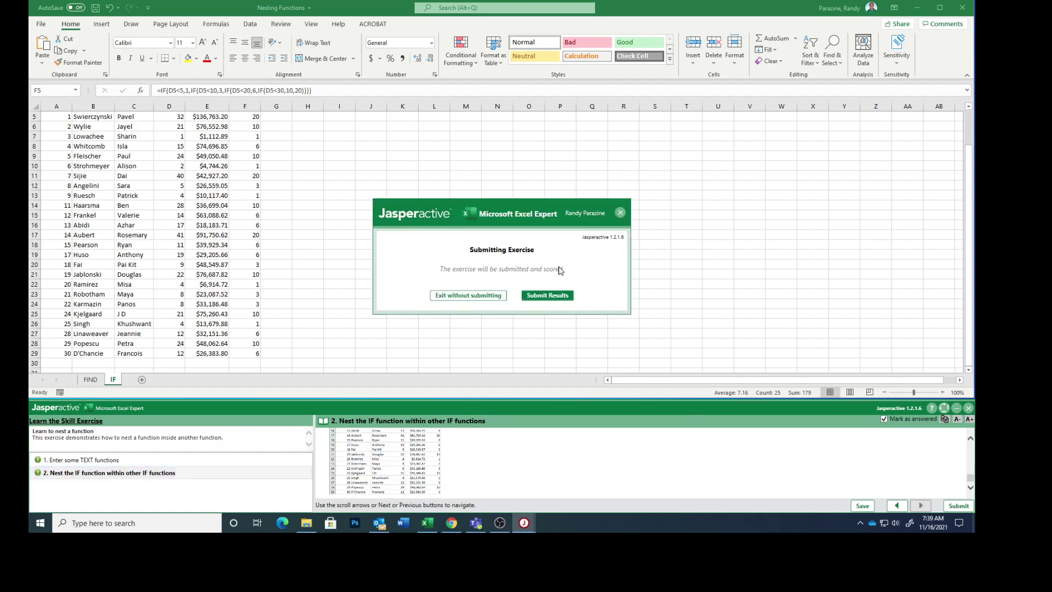
pyautogui.click(547, 296)
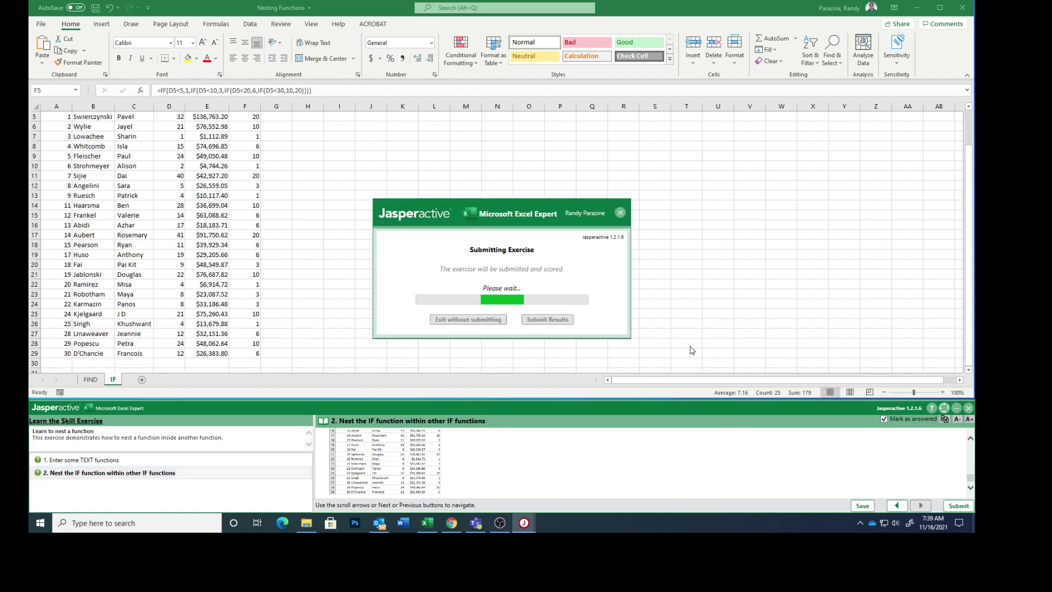